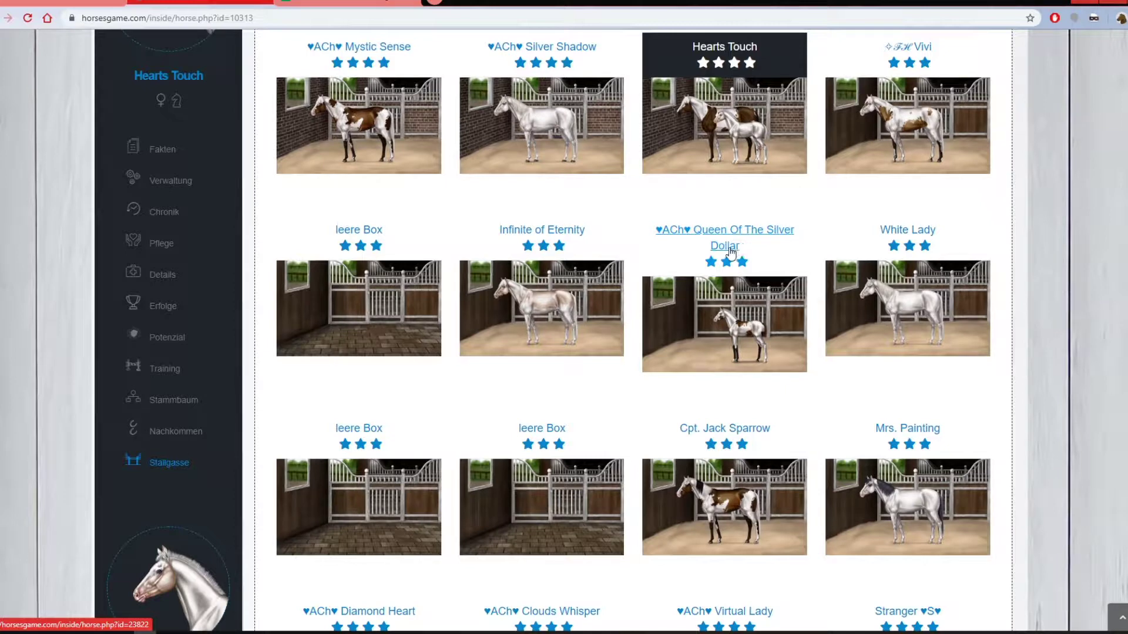
Open the horse Queen Of The Silver Dollar and display her Details page with health, character and exterior values.
{"action": "left_click", "coordinate": [730, 253]}
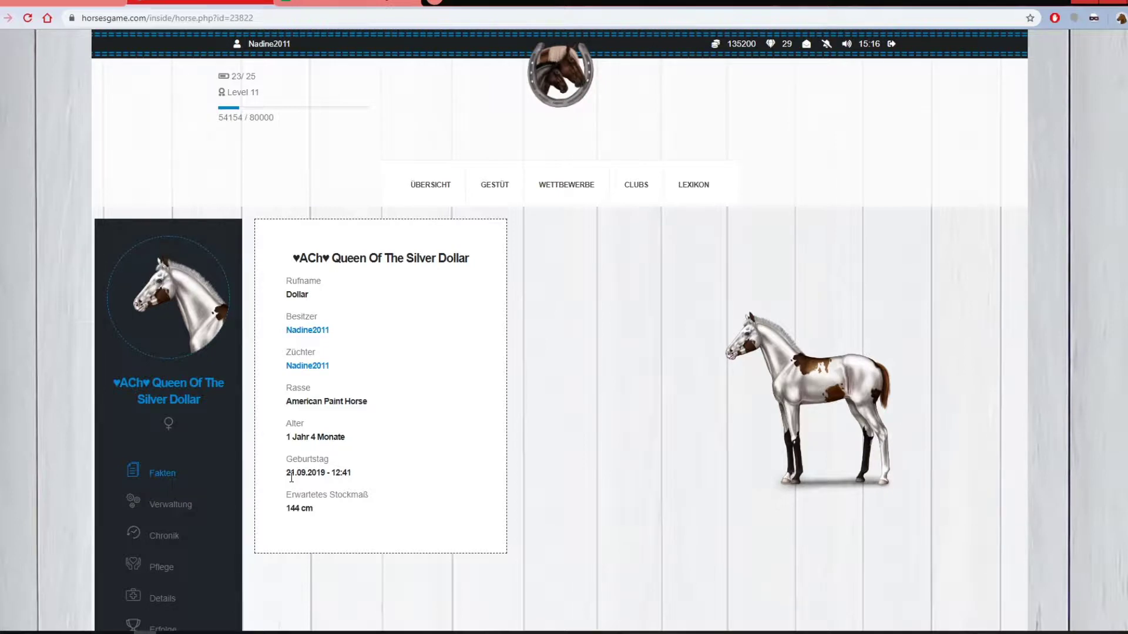
{"action": "scroll", "coordinate": [139, 537], "scroll_direction": "down", "scroll_amount": 3}
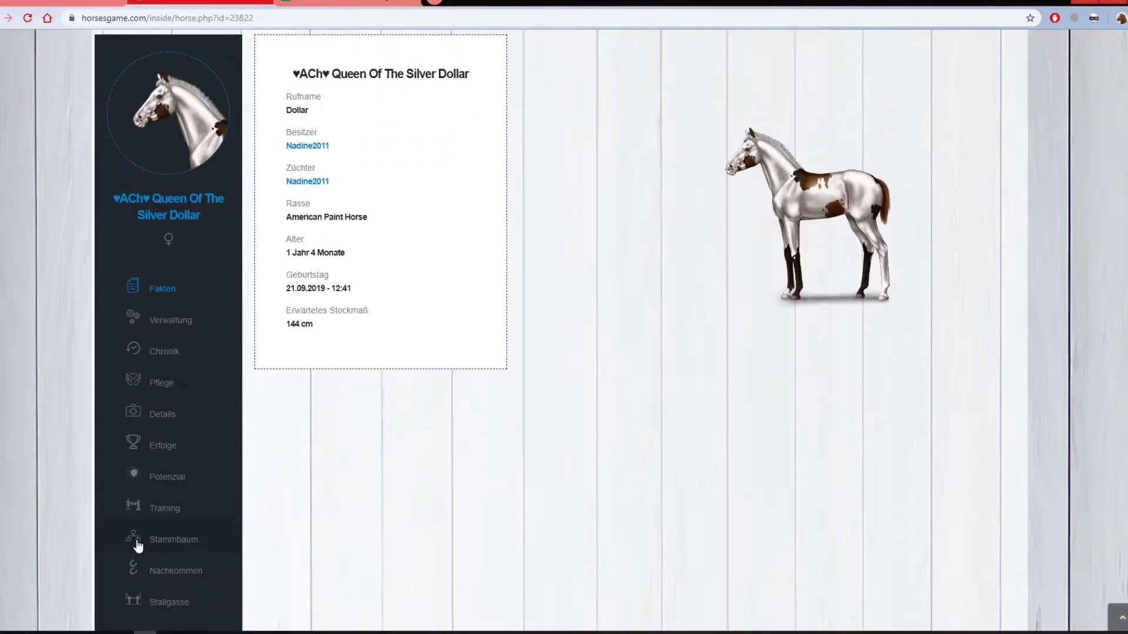
{"action": "left_click", "coordinate": [157, 411]}
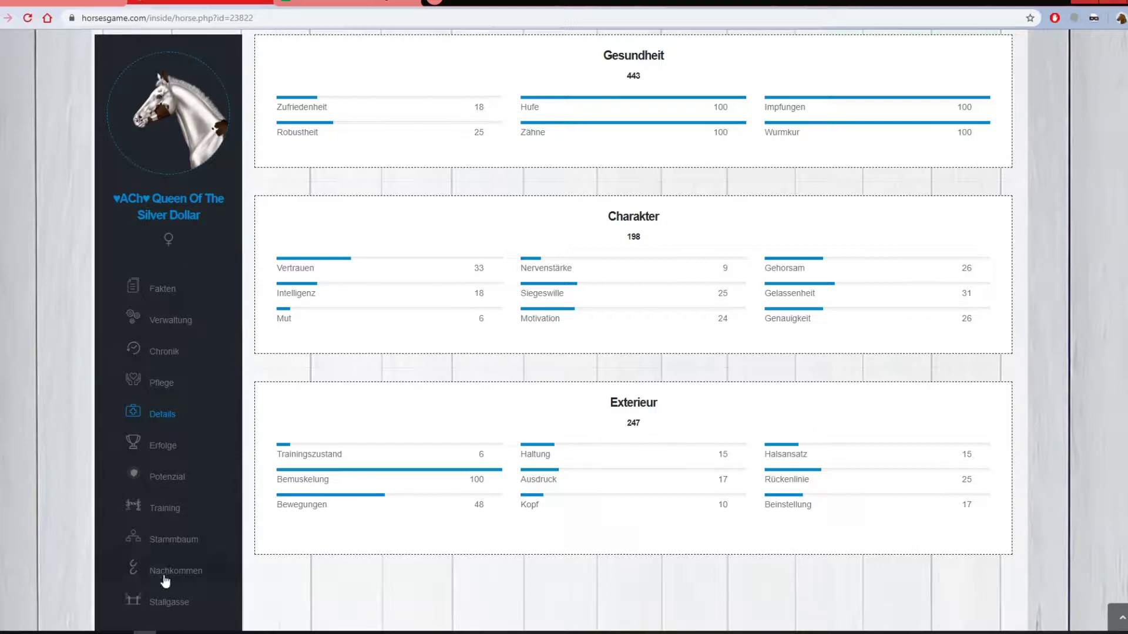
Open the Stallgasse view for Queen Of The Silver Dollar and look through all boxes in the Paints stable.
{"action": "left_click", "coordinate": [170, 602]}
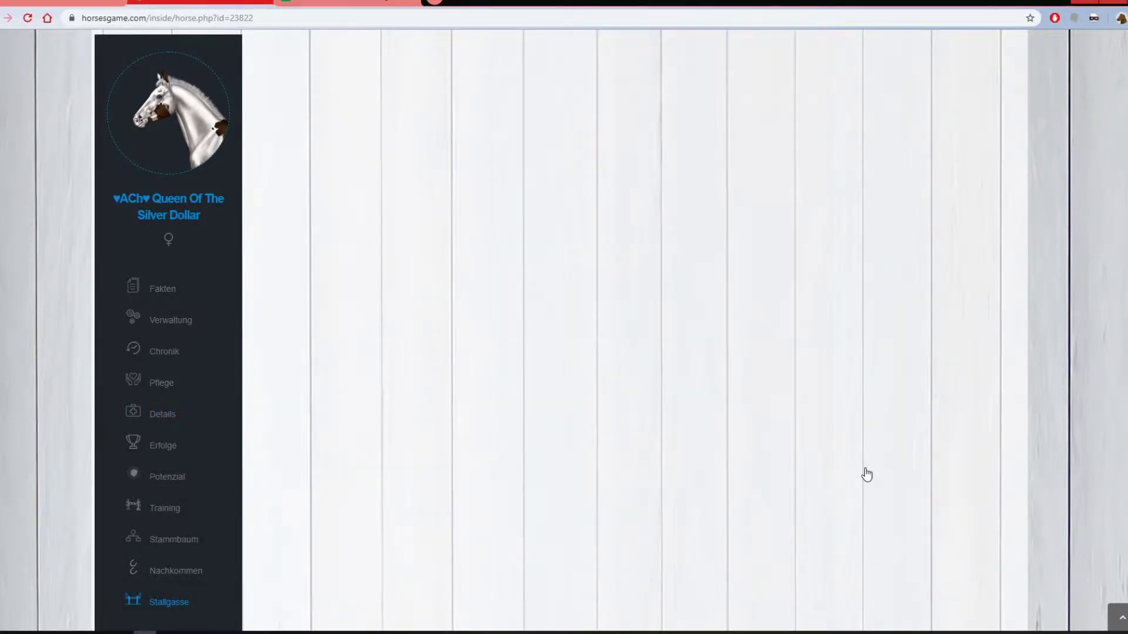
{"action": "scroll", "coordinate": [1048, 521], "scroll_direction": "down", "scroll_amount": 5}
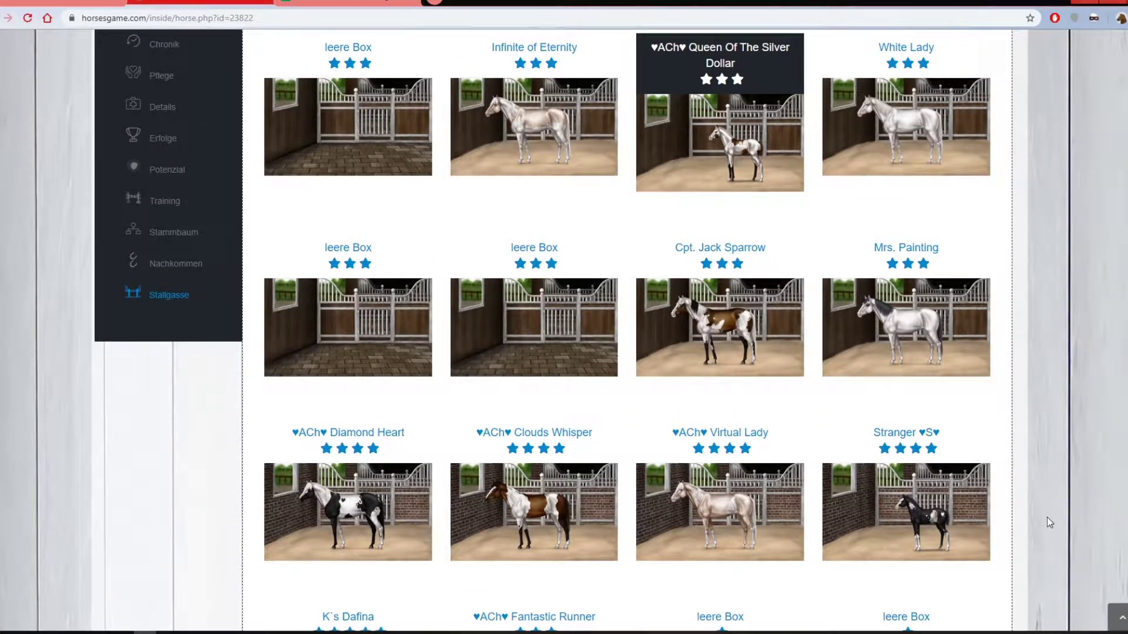
{"action": "scroll", "coordinate": [1048, 522], "scroll_direction": "down", "scroll_amount": 4}
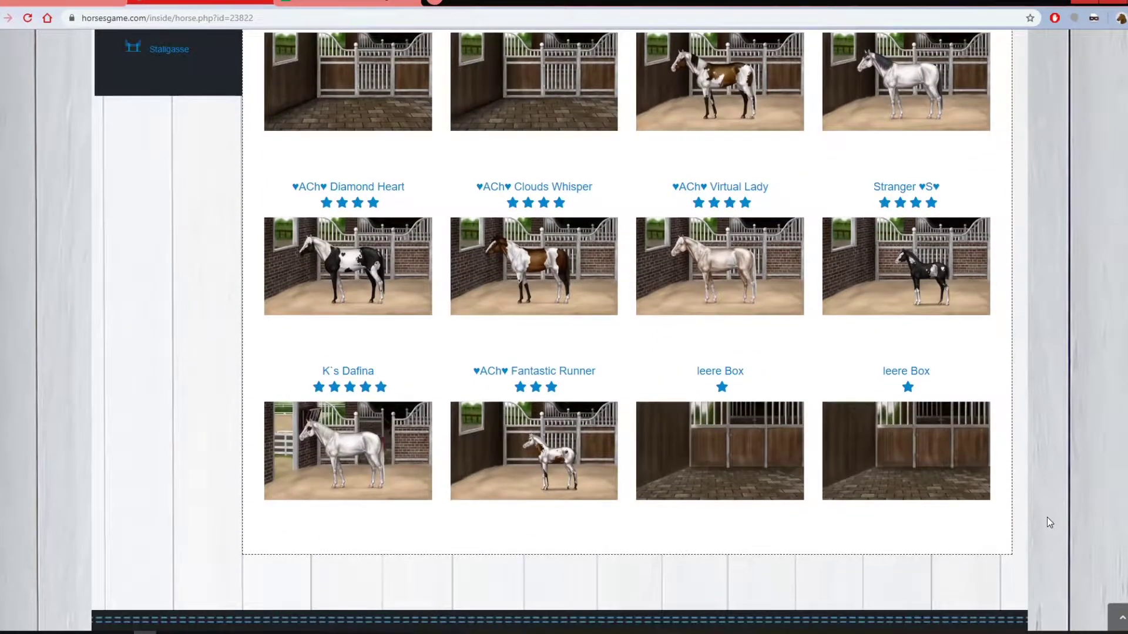
{"action": "scroll", "coordinate": [1050, 522], "scroll_direction": "up", "scroll_amount": 4}
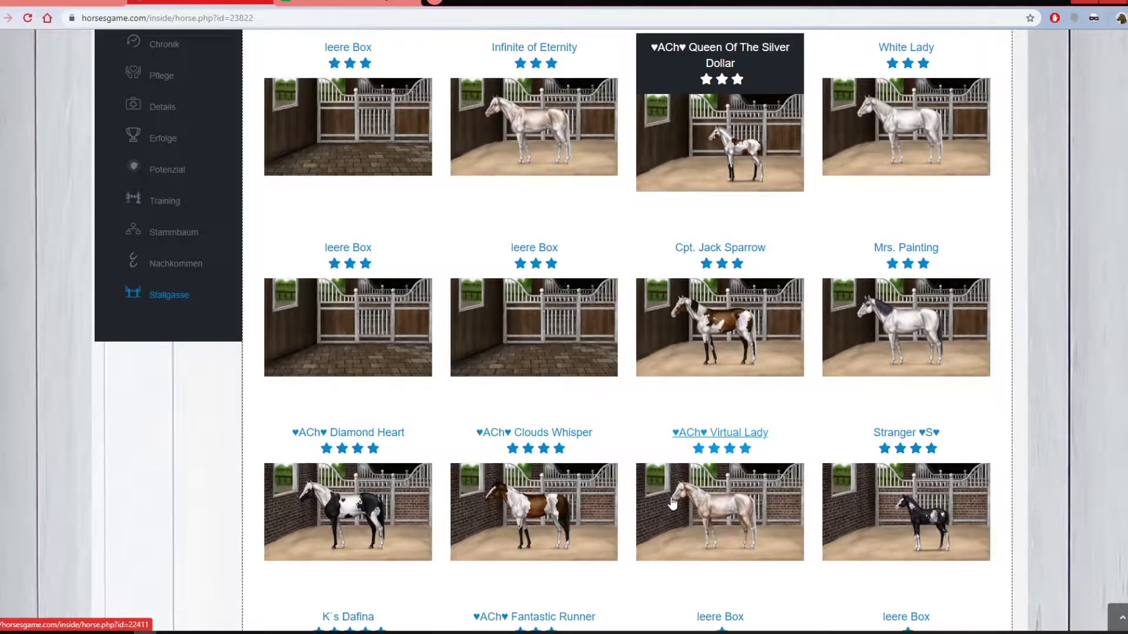
{"action": "scroll", "coordinate": [186, 541], "scroll_direction": "up", "scroll_amount": 8}
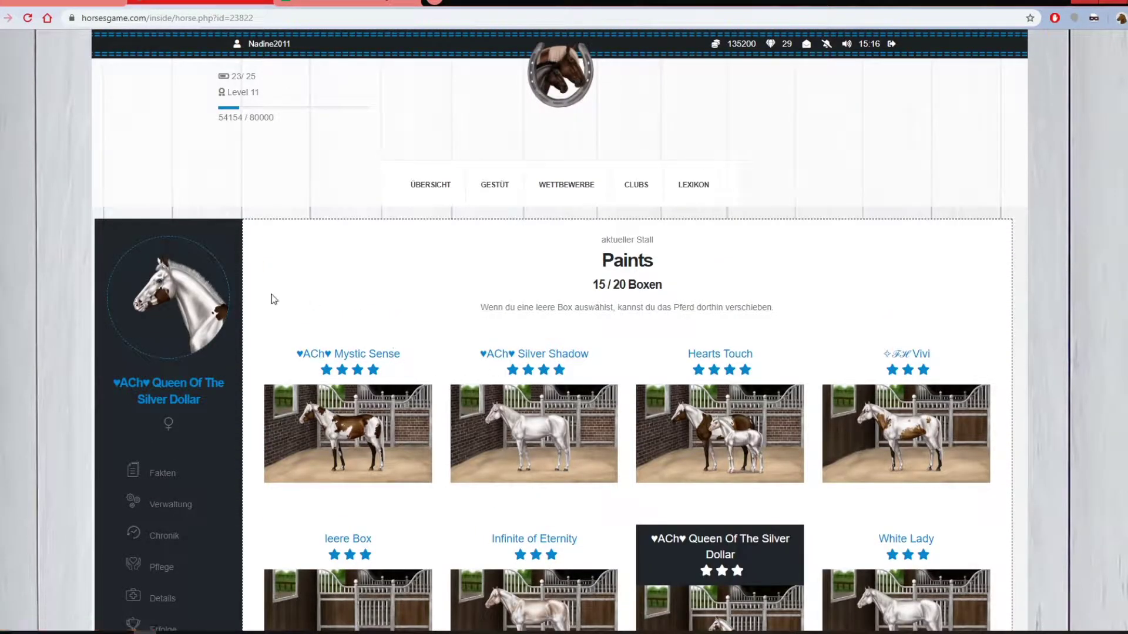
Switch to the NHC Pferdeüberblick spreadsheet and examine the Hannoveraner and Paints horse tables.
{"action": "left_click", "coordinate": [324, 4]}
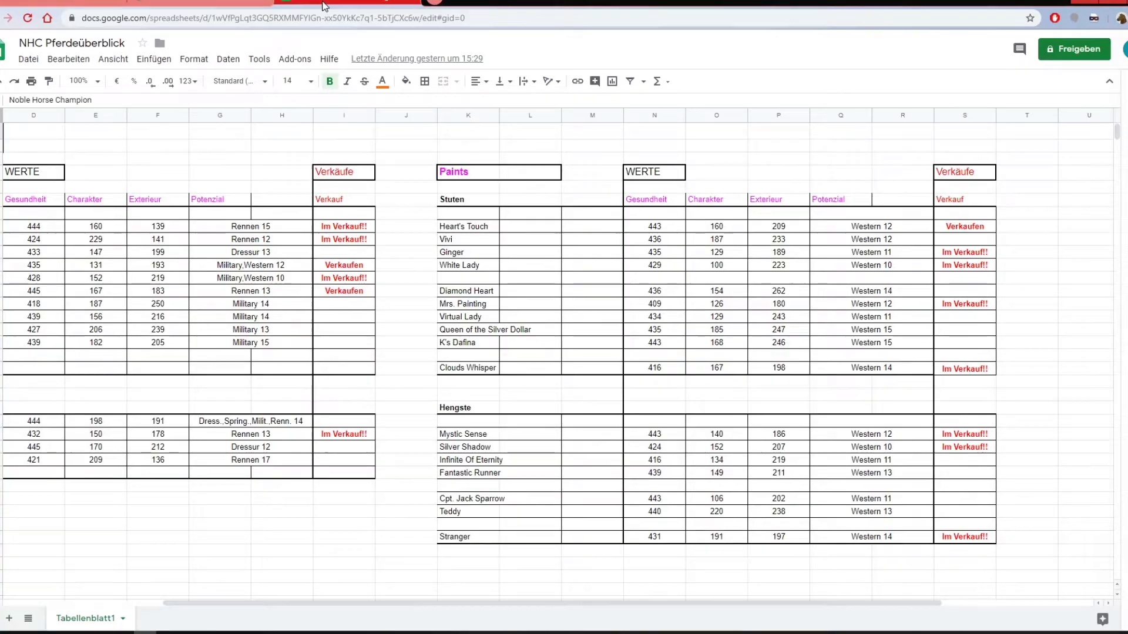
{"action": "left_click_drag", "start_coordinate": [446, 598], "coordinate": [176, 598]}
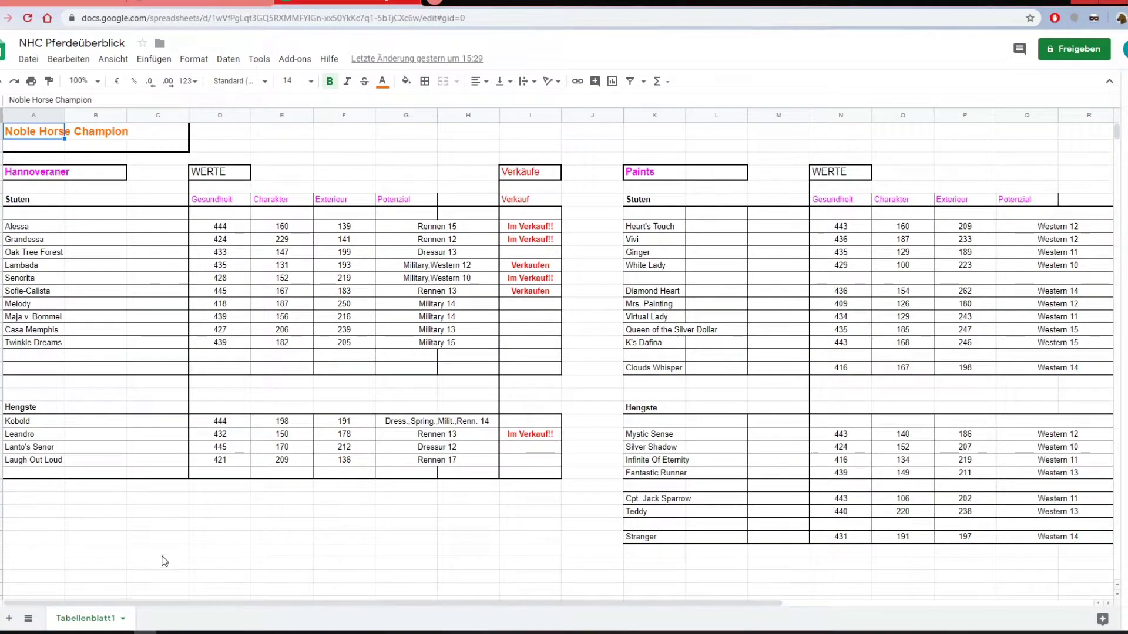
{"action": "left_click_drag", "start_coordinate": [264, 524], "coordinate": [264, 532]}
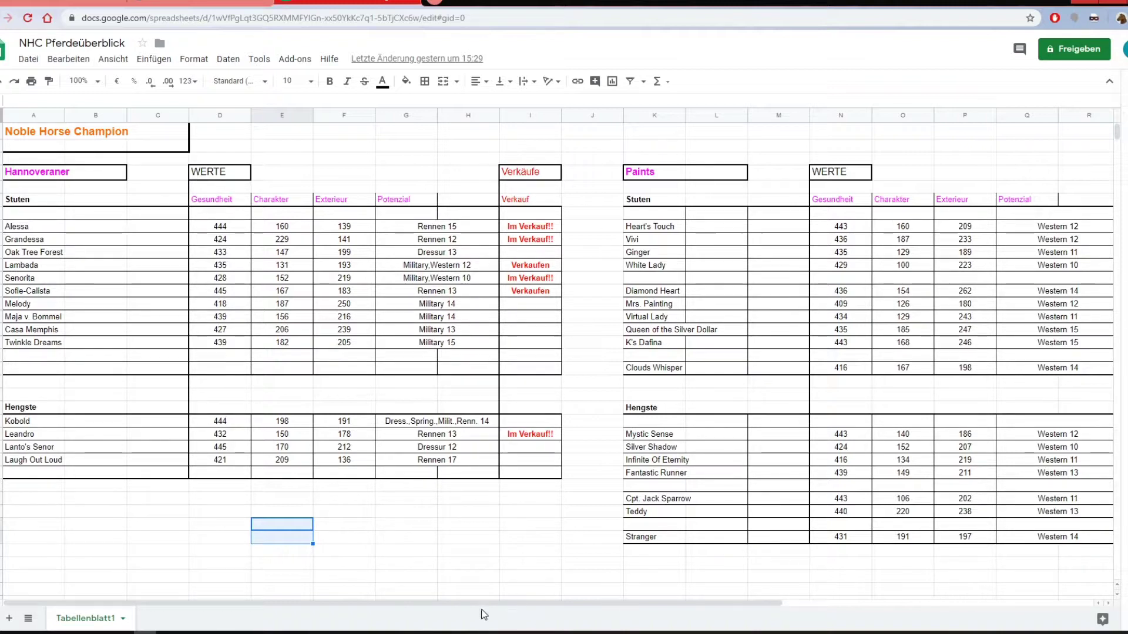
{"action": "mouse_move", "coordinate": [487, 602]}
{"action": "left_mouse_down"}
{"action": "mouse_move", "coordinate": [787, 602]}
{"action": "mouse_move", "coordinate": [428, 606]}
{"action": "left_mouse_up"}
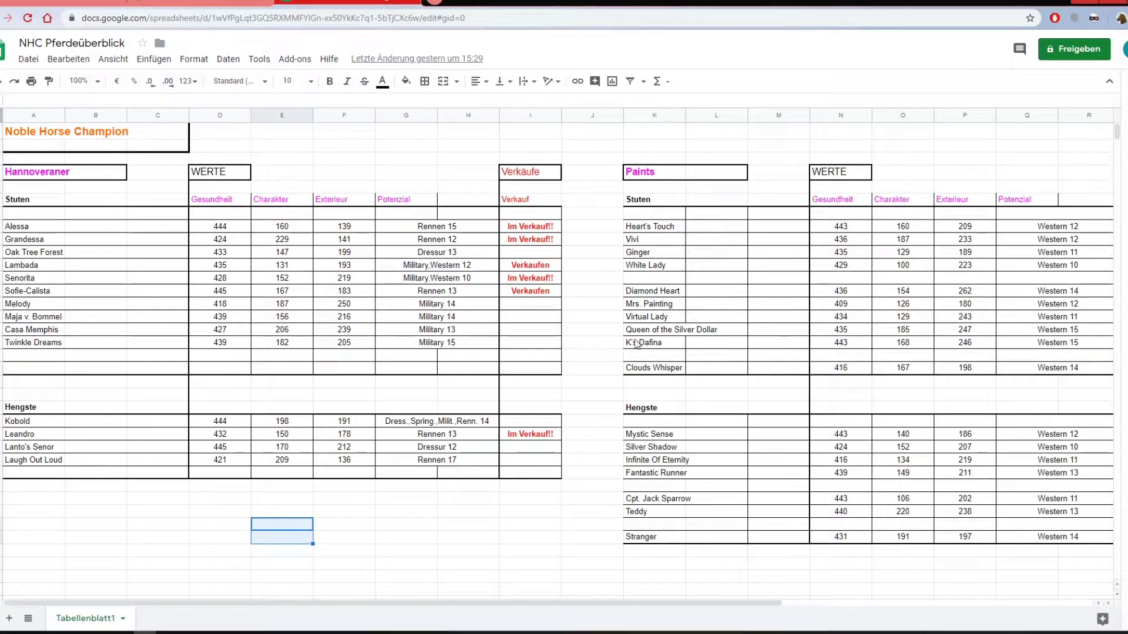
Switch back to the horse game and open the system messages to check for sold horses.
{"action": "left_click", "coordinate": [181, 3]}
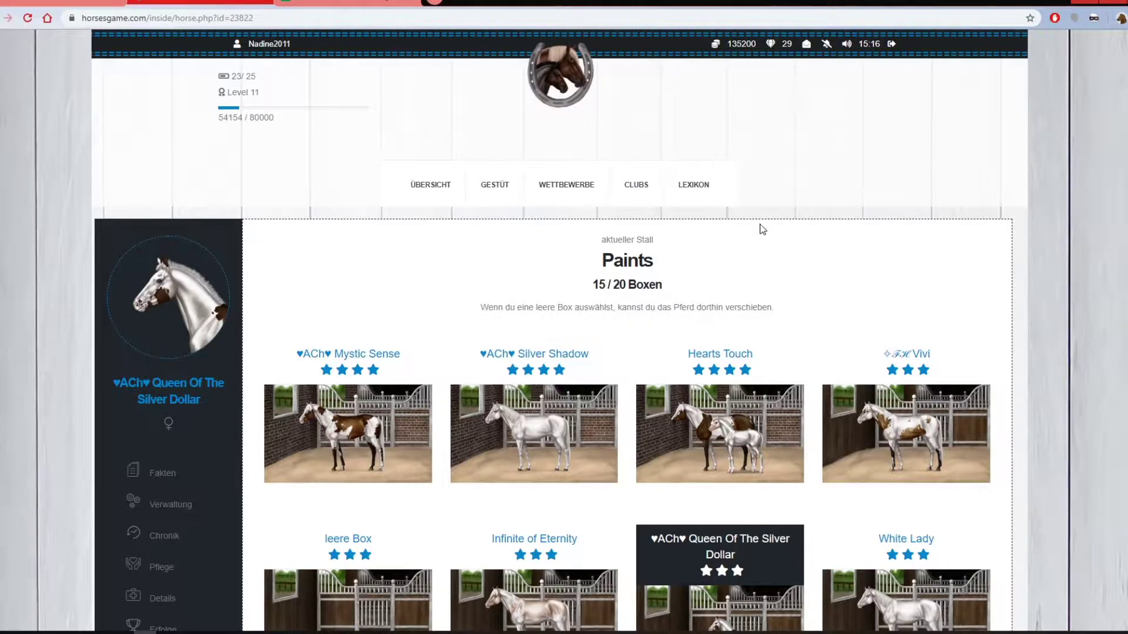
{"action": "left_click", "coordinate": [826, 43]}
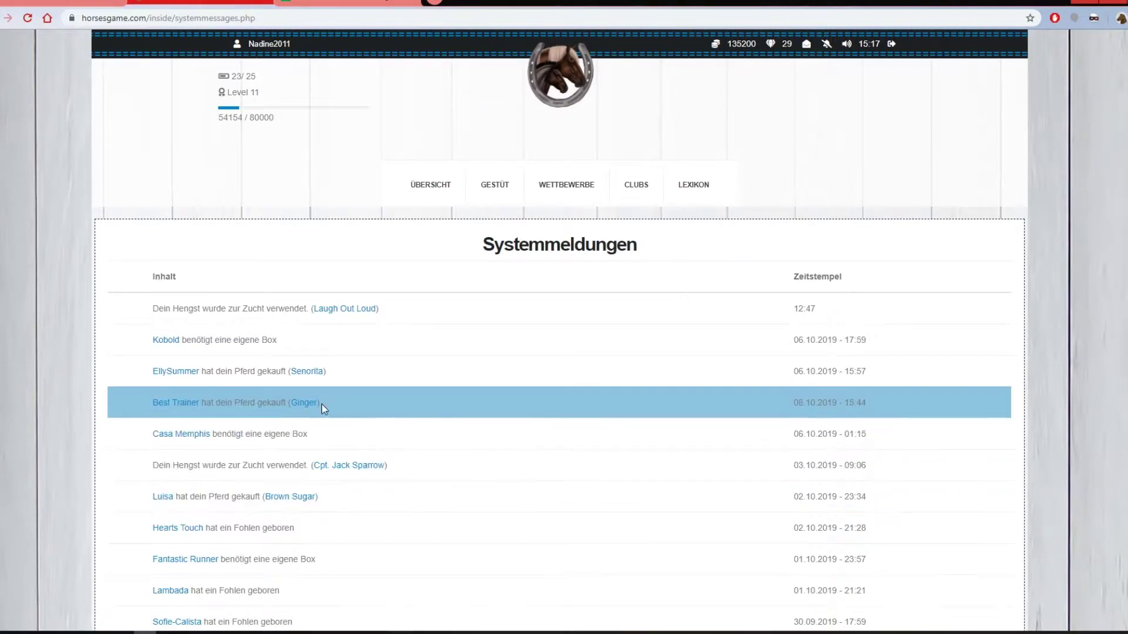
Switch to the horse spreadsheet and clear Senorita's name, values, potential and sale status from the Hannoveraner mares table.
{"action": "left_click", "coordinate": [347, 5]}
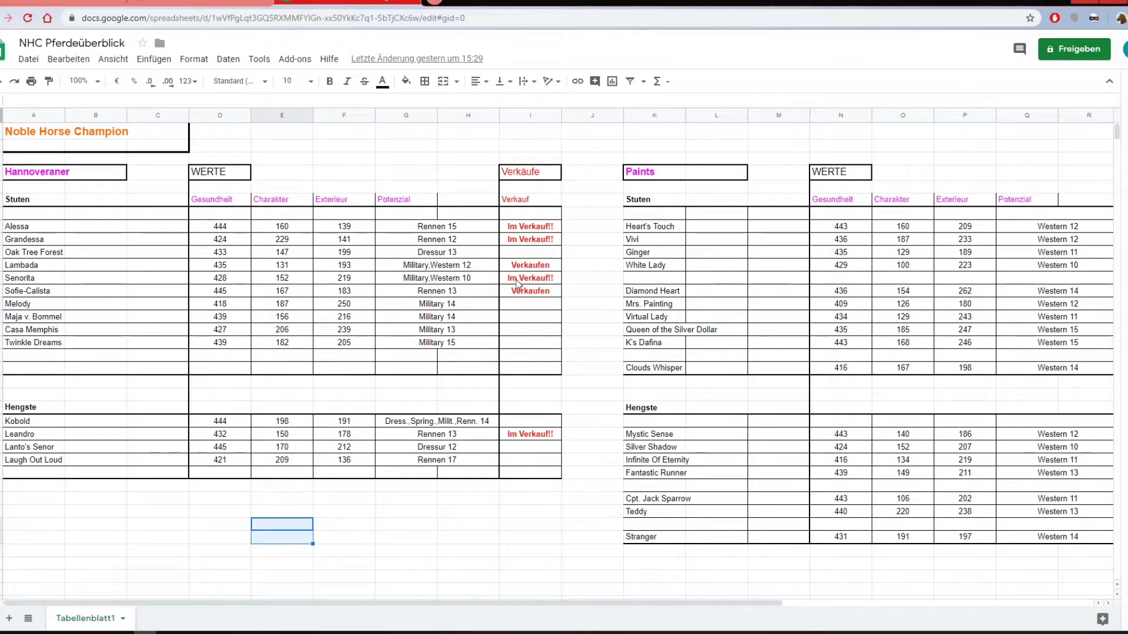
{"action": "left_click", "coordinate": [29, 279]}
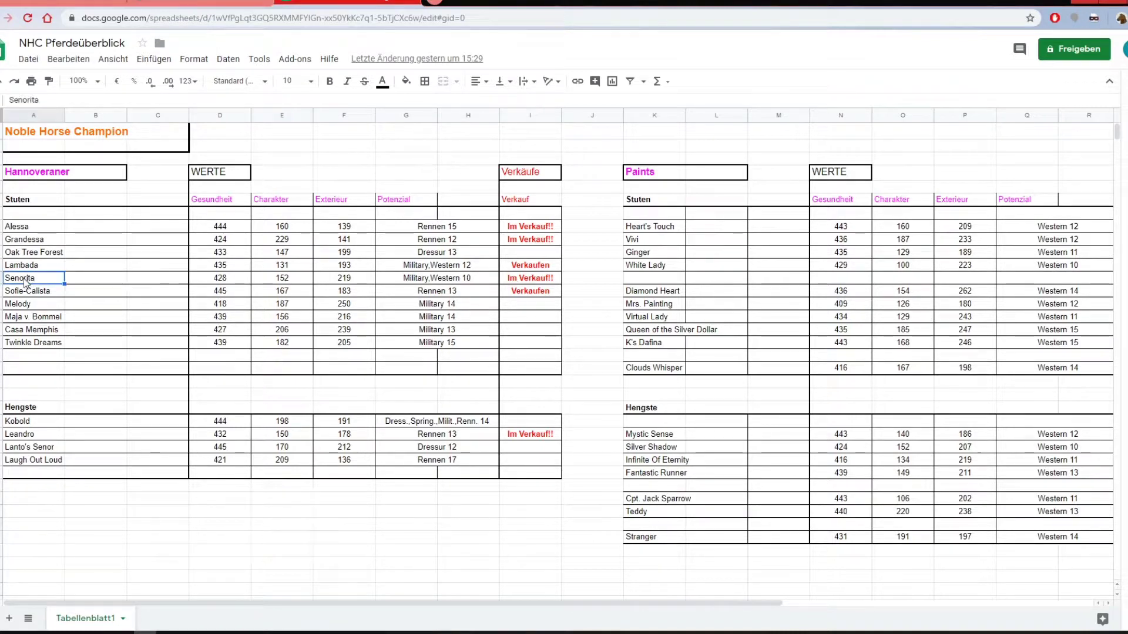
{"action": "key", "text": "Delete"}
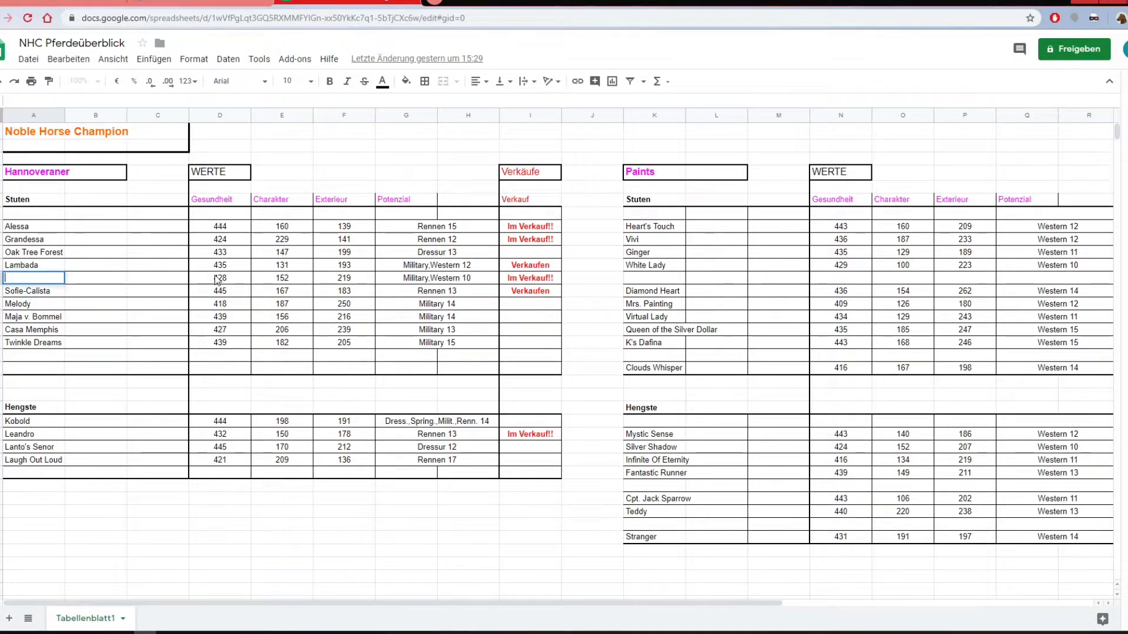
{"action": "left_click", "coordinate": [242, 282]}
{"action": "key", "text": "Delete"}
{"action": "left_click", "coordinate": [280, 280]}
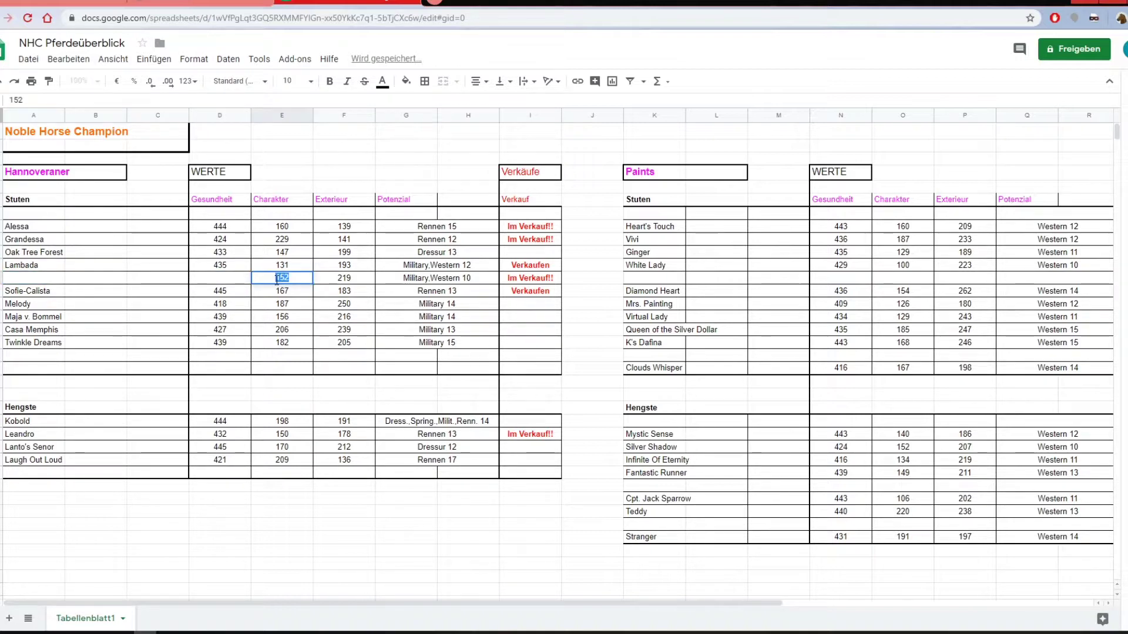
{"action": "key", "text": "Delete"}
{"action": "double_click", "coordinate": [347, 279]}
{"action": "key", "text": "Delete"}
{"action": "left_click", "coordinate": [436, 281]}
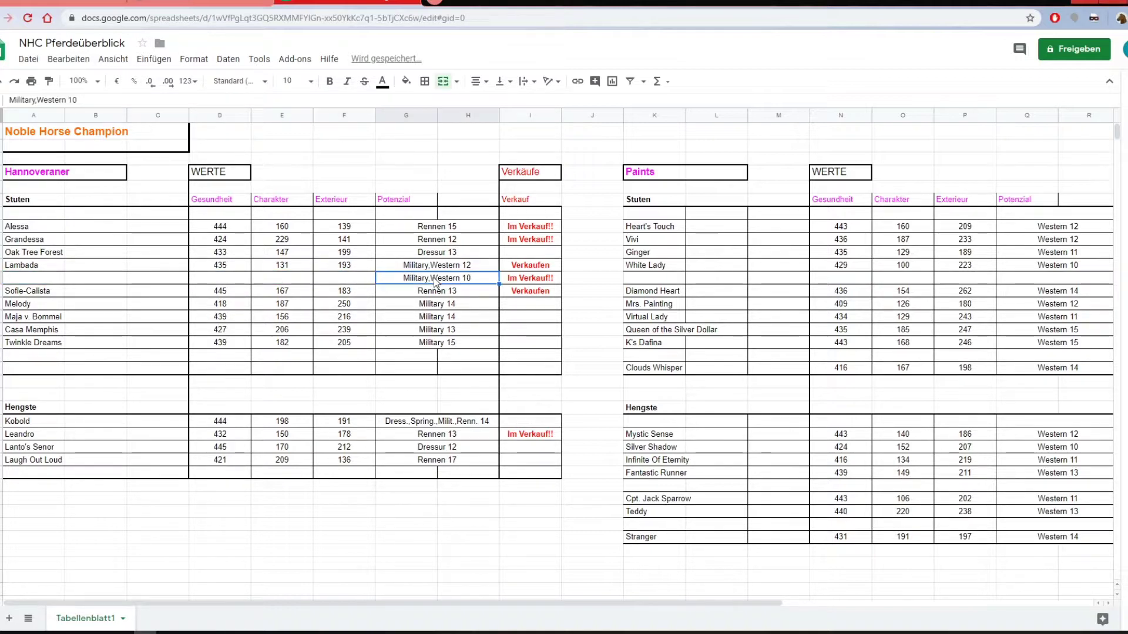
{"action": "key", "text": "Delete"}
{"action": "left_click", "coordinate": [525, 279]}
{"action": "key", "text": "Delete"}
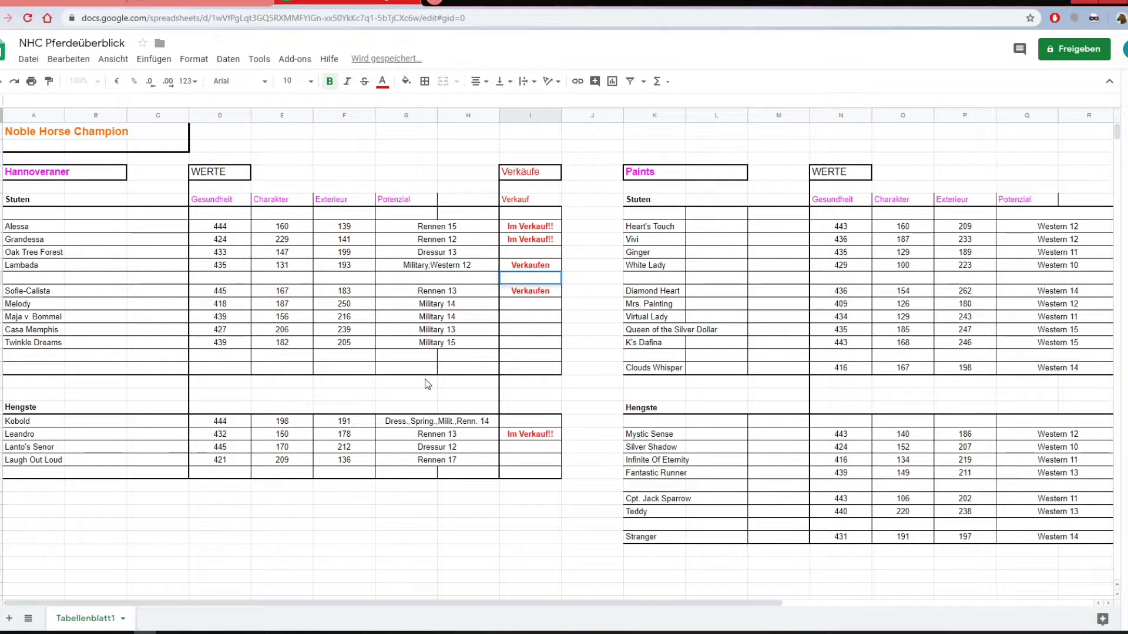
{"action": "left_click", "coordinate": [369, 550]}
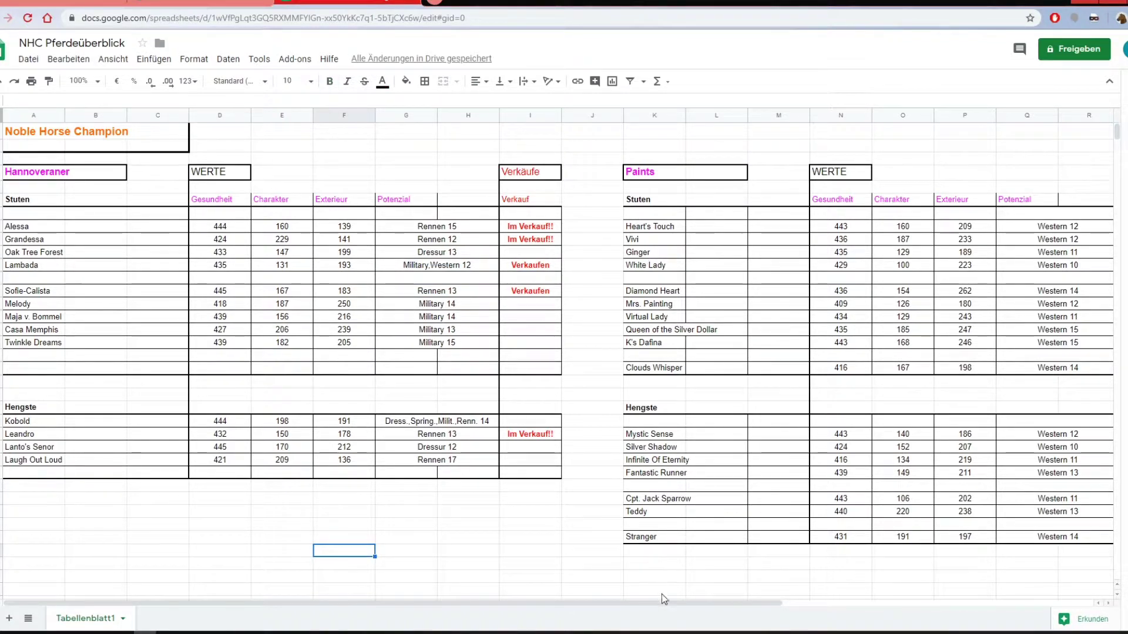
Clear Ginger's name, Gesundheit, Charakter, Exterieur, Potenzial and sale status from the Paints mares table.
{"action": "left_click_drag", "start_coordinate": [661, 604], "coordinate": [769, 582]}
{"action": "left_click", "coordinate": [517, 252]}
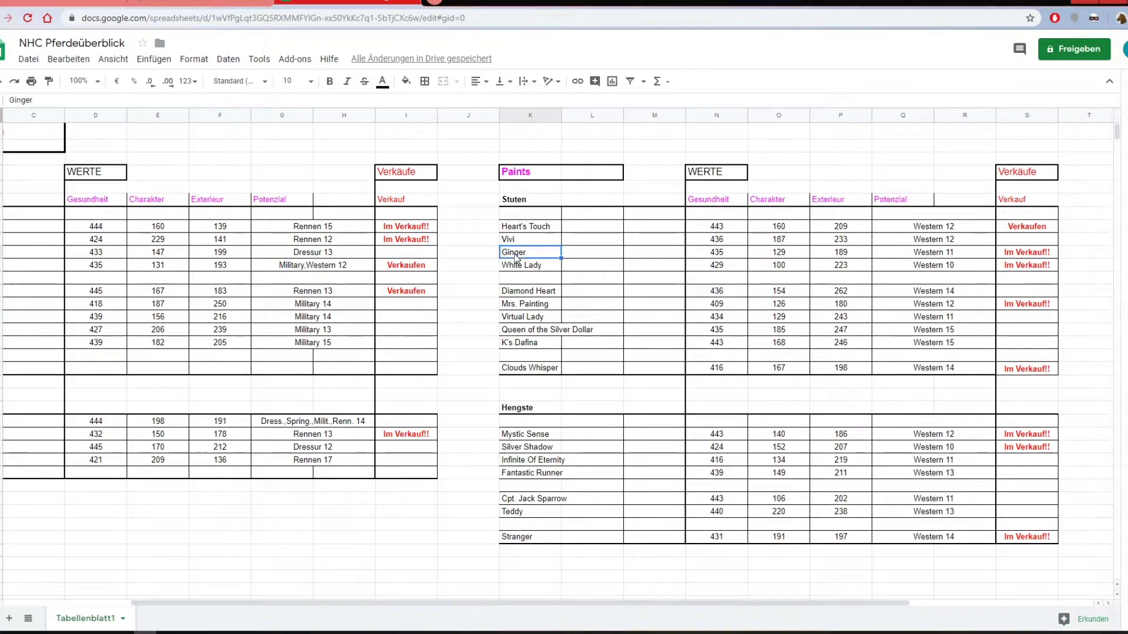
{"action": "key", "text": "Delete"}
{"action": "left_click", "coordinate": [710, 254]}
{"action": "key", "text": "Delete"}
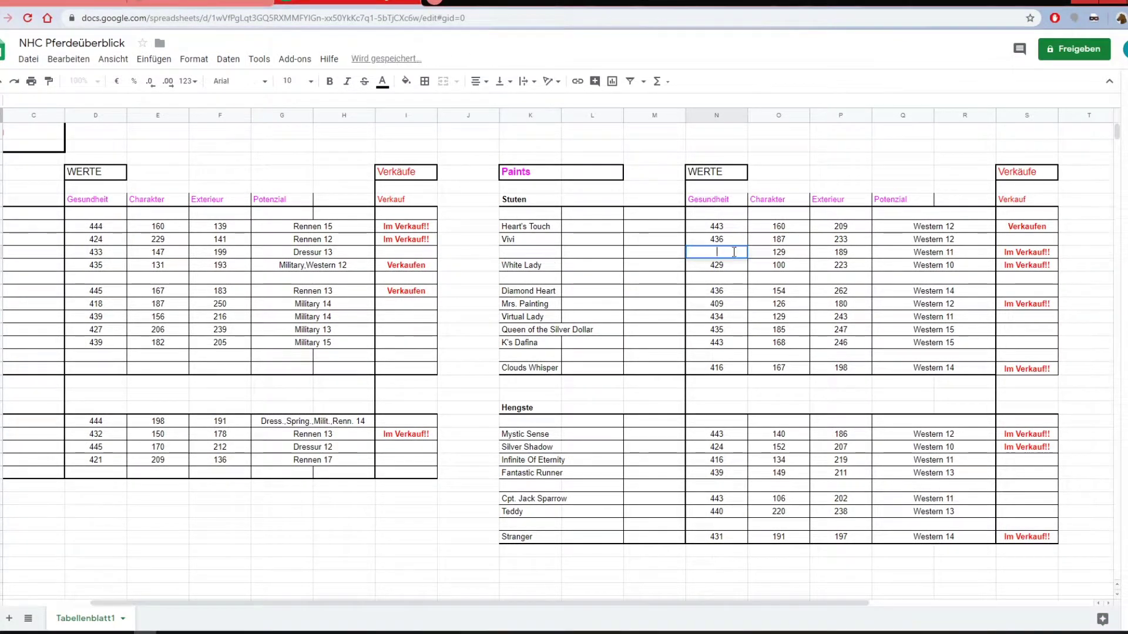
{"action": "double_click", "coordinate": [778, 252]}
{"action": "key", "text": "BackSpace"}
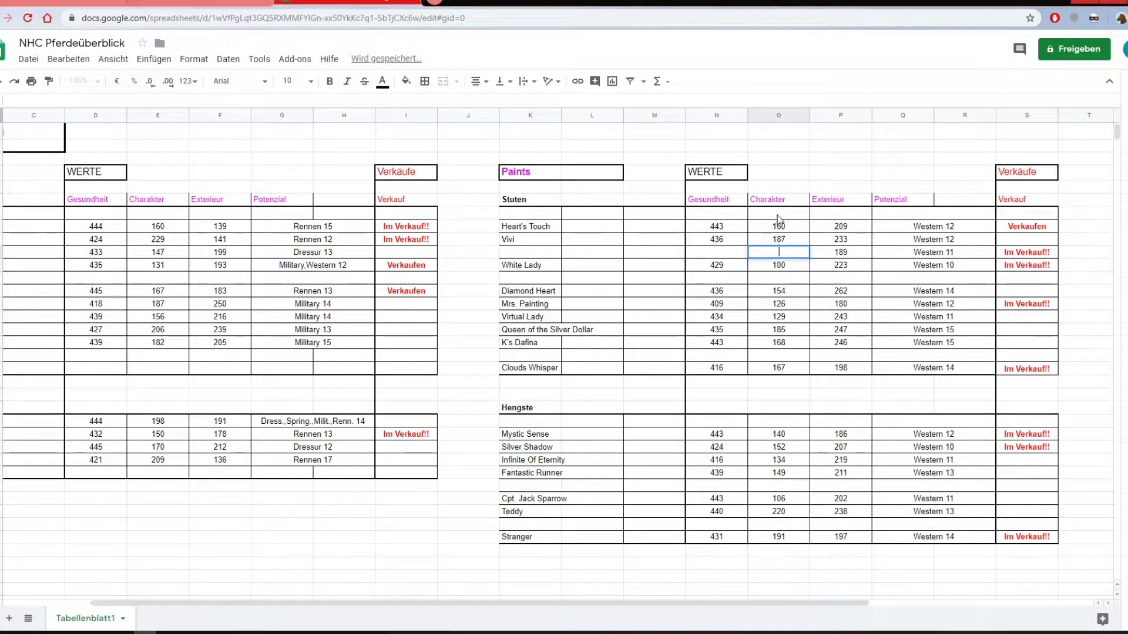
{"action": "left_click", "coordinate": [846, 254]}
{"action": "key", "text": "Delete"}
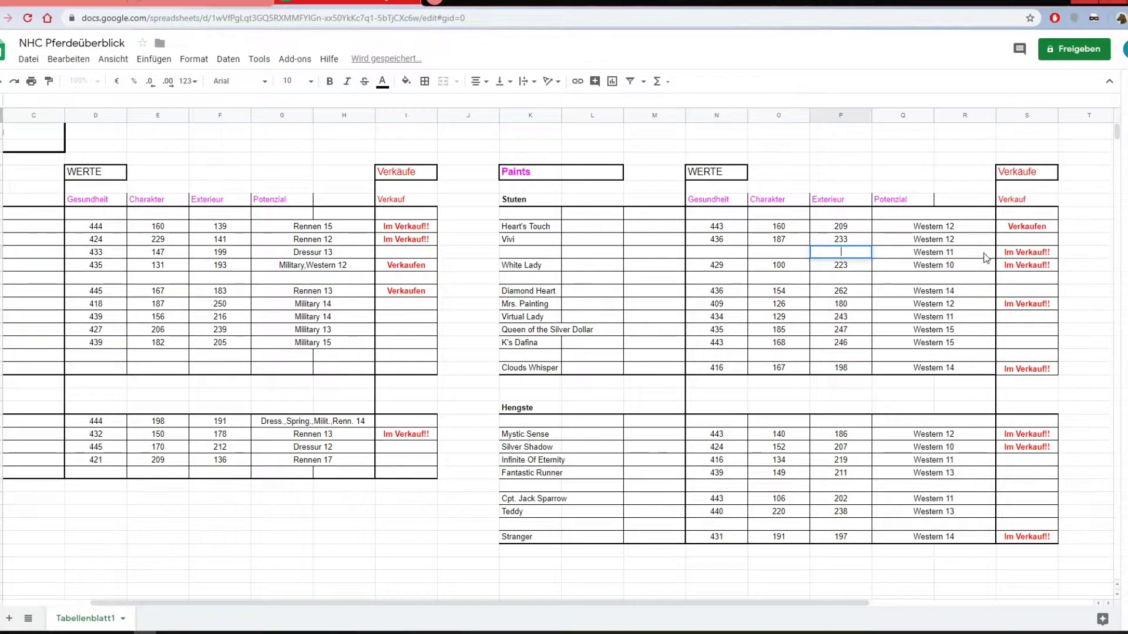
{"action": "left_click", "coordinate": [931, 258]}
{"action": "key", "text": "Delete"}
{"action": "left_click", "coordinate": [1027, 258]}
{"action": "key", "text": "BackSpace"}
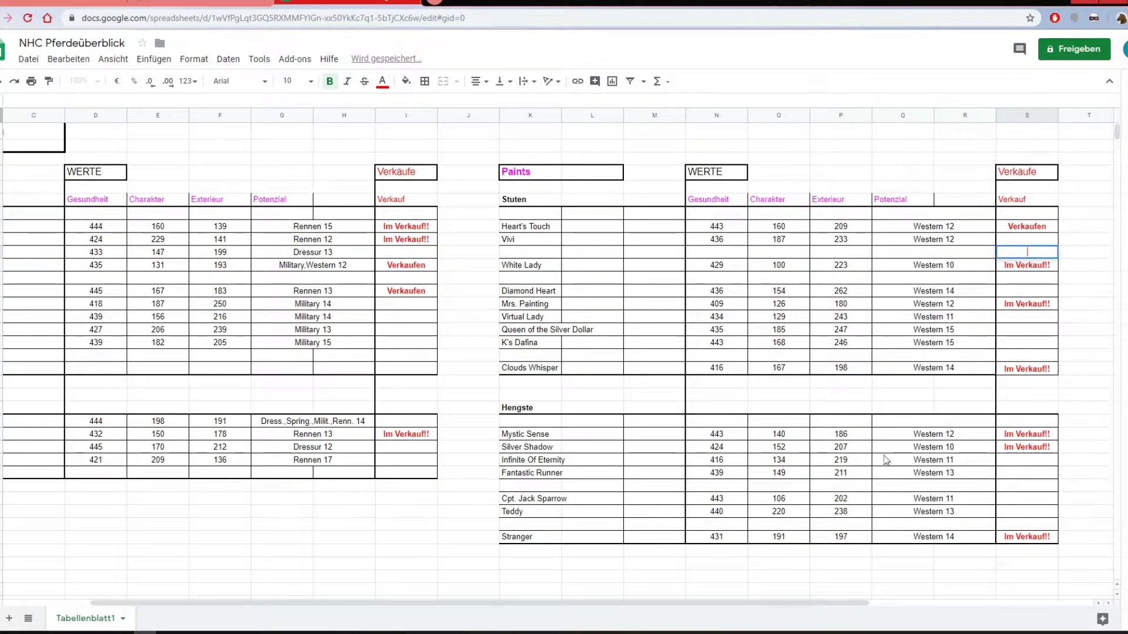
{"action": "left_click_drag", "start_coordinate": [738, 603], "coordinate": [683, 605]}
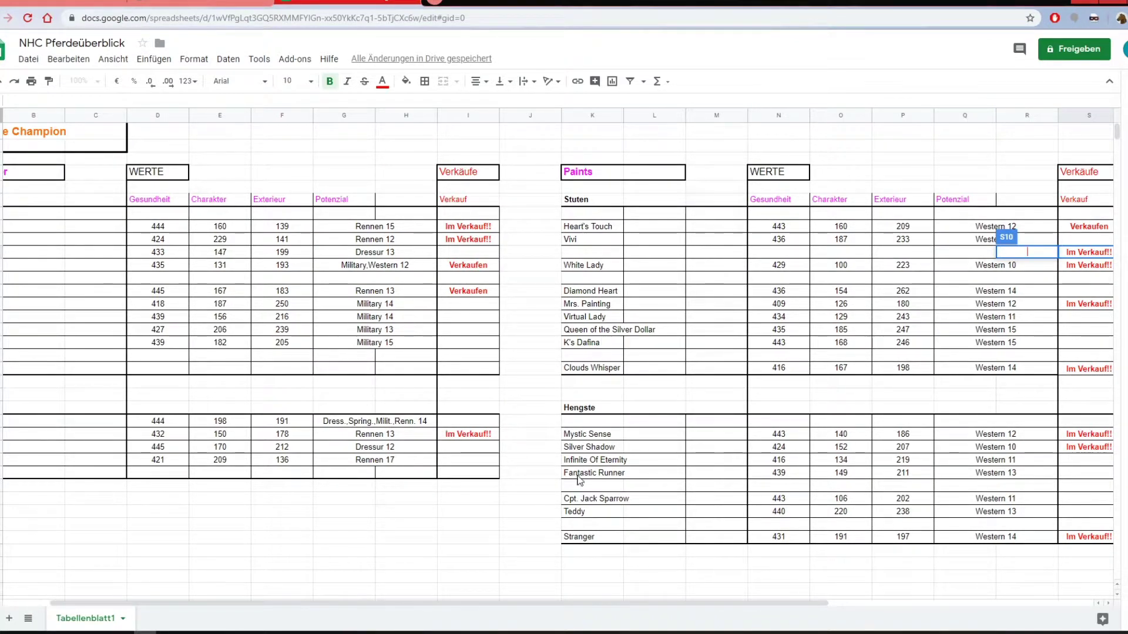
{"action": "left_click_drag", "start_coordinate": [501, 603], "coordinate": [69, 403]}
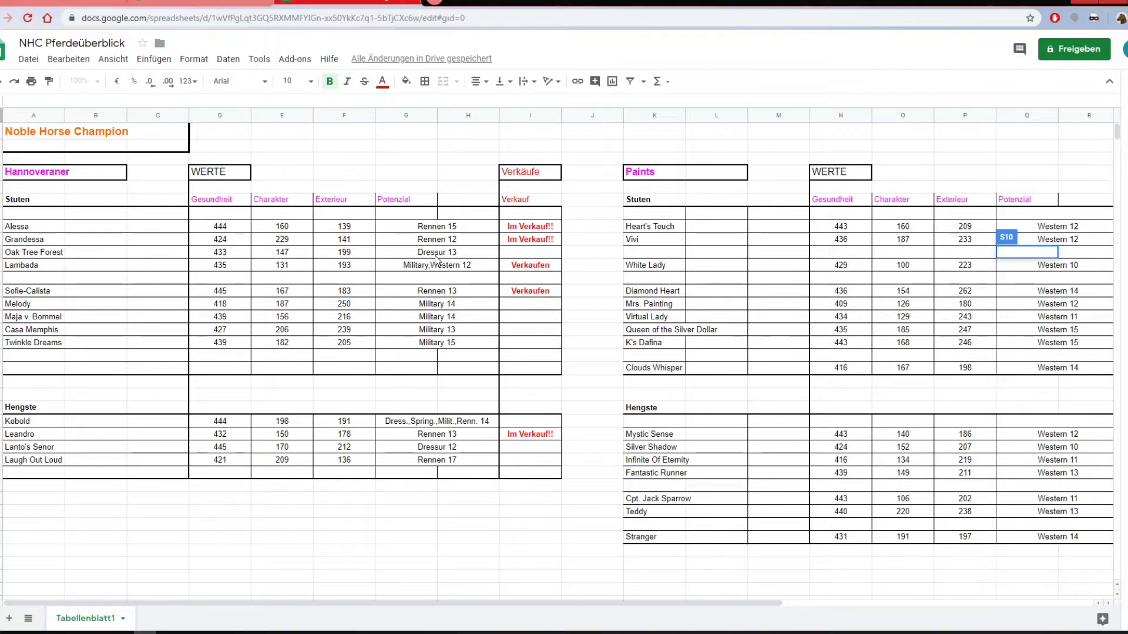
Switch back to the horse game, open the Hannoveraner stable and examine the horses in its boxes.
{"action": "left_click", "coordinate": [193, 3]}
{"action": "mouse_move", "coordinate": [494, 184]}
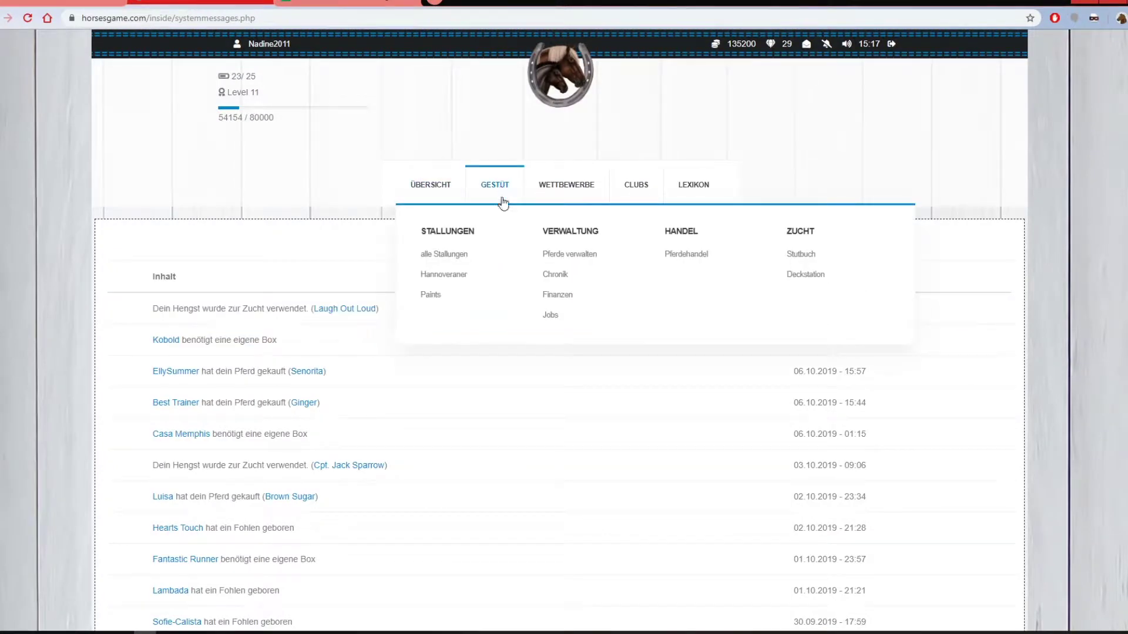
{"action": "left_click", "coordinate": [452, 281]}
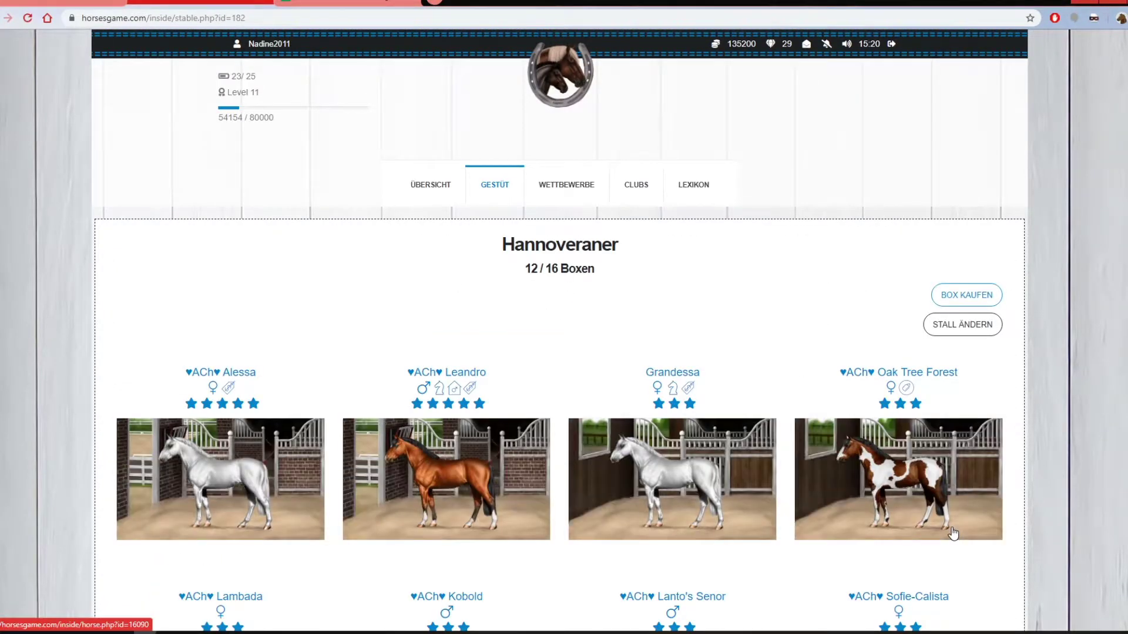
{"action": "mouse_move", "coordinate": [908, 390]}
{"action": "scroll", "coordinate": [295, 360], "scroll_direction": "down", "scroll_amount": 5}
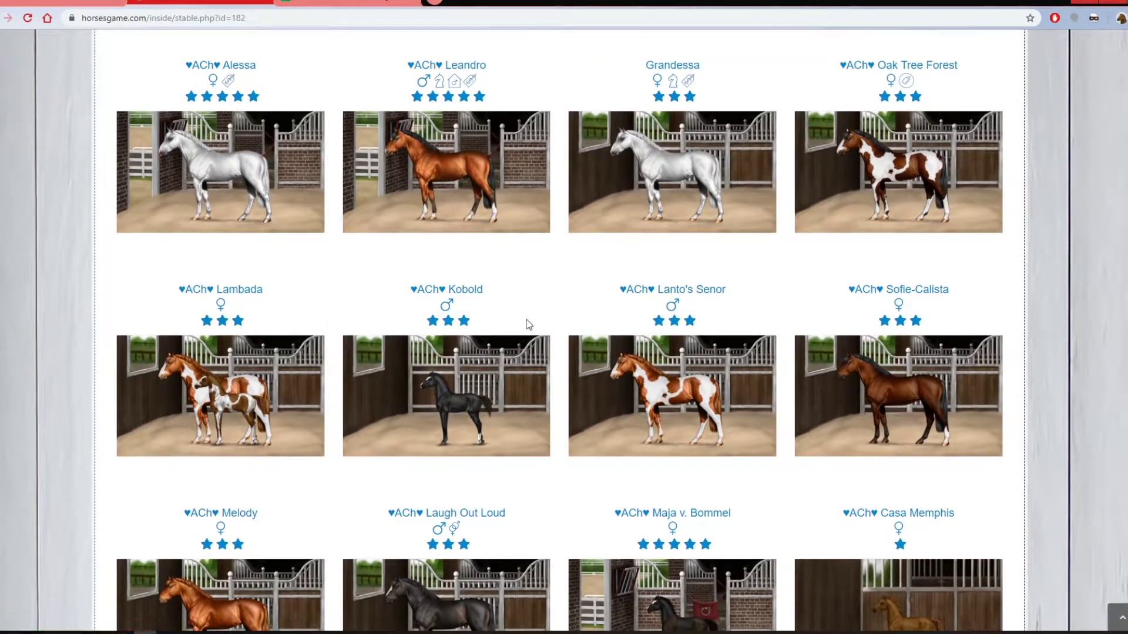
{"action": "scroll", "coordinate": [529, 322], "scroll_direction": "down", "scroll_amount": 2}
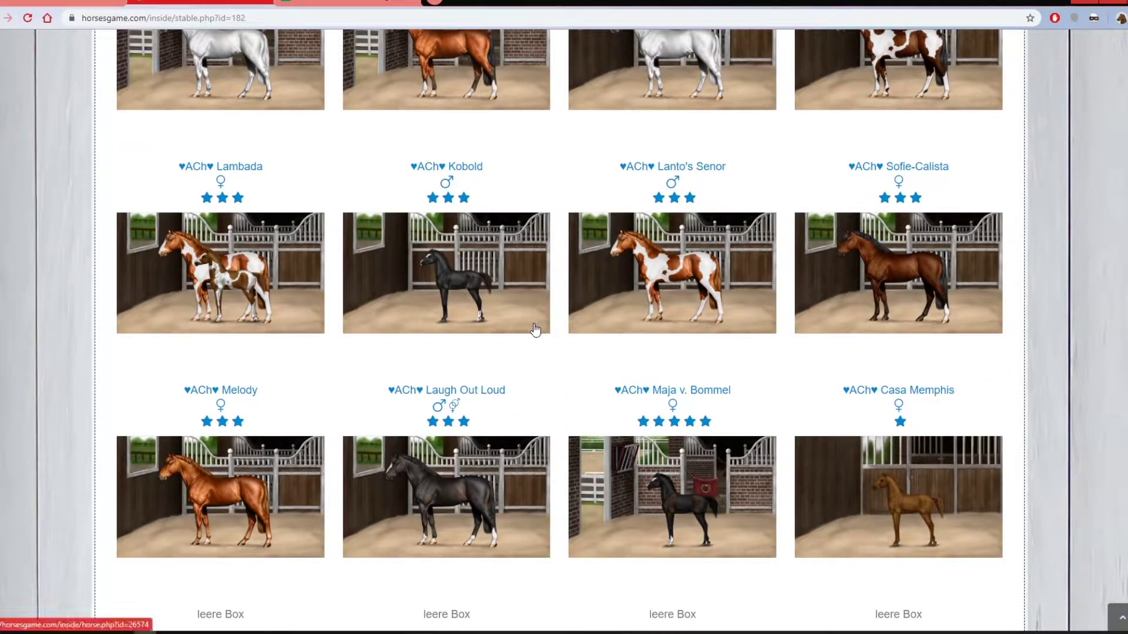
{"action": "scroll", "coordinate": [536, 326], "scroll_direction": "down", "scroll_amount": 4}
{"action": "scroll", "coordinate": [543, 330], "scroll_direction": "up", "scroll_amount": 10}
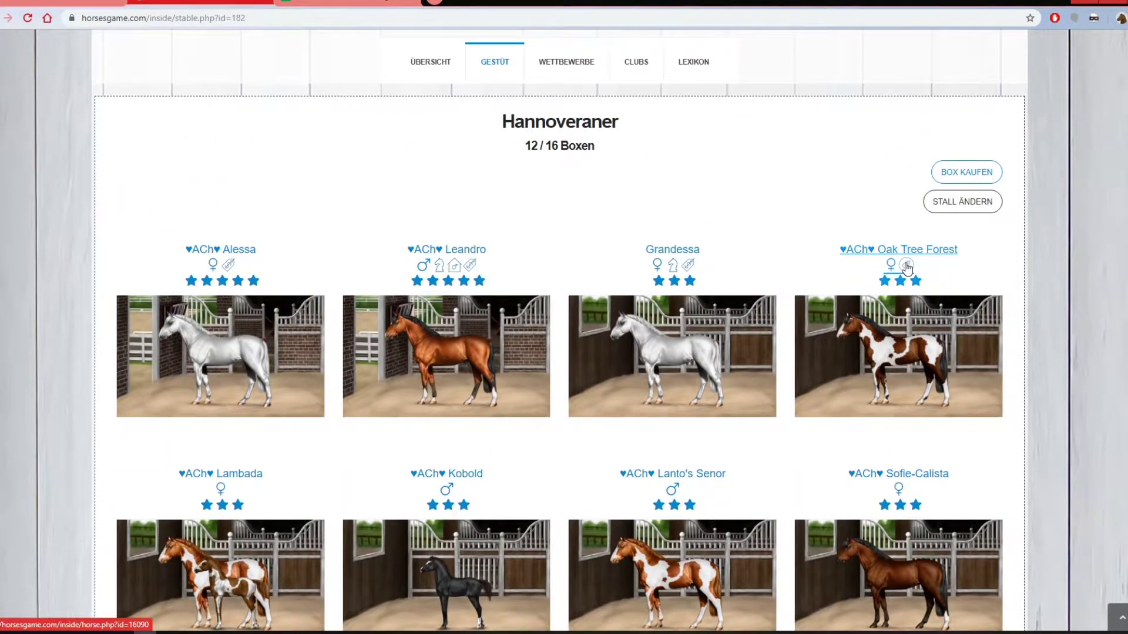
{"action": "scroll", "coordinate": [1071, 484], "scroll_direction": "down", "scroll_amount": 4}
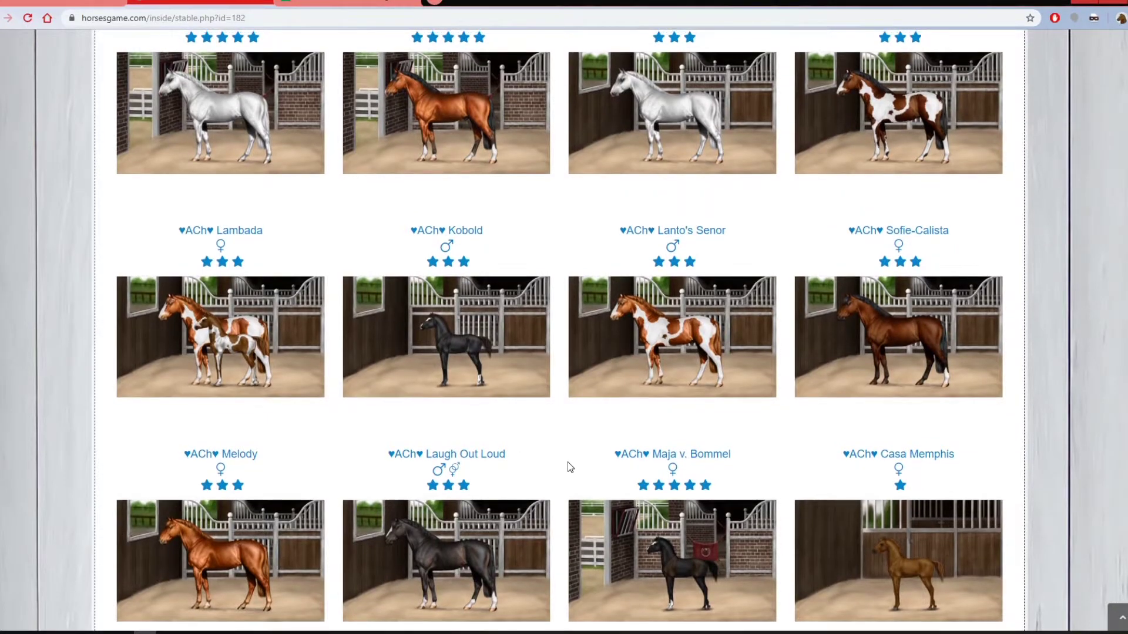
{"action": "scroll", "coordinate": [568, 462], "scroll_direction": "up", "scroll_amount": 4}
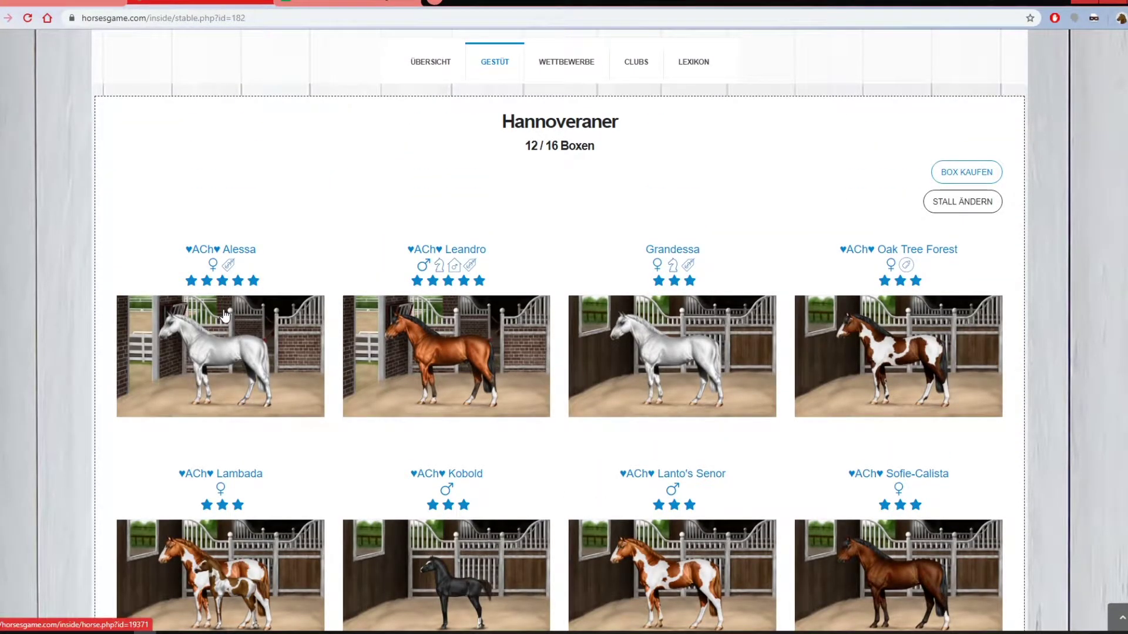
Switch from the Hannoveraner stable to the horse spreadsheet and review the Paints table with its Verkauf column.
{"action": "scroll", "coordinate": [705, 381], "scroll_direction": "down", "scroll_amount": 2}
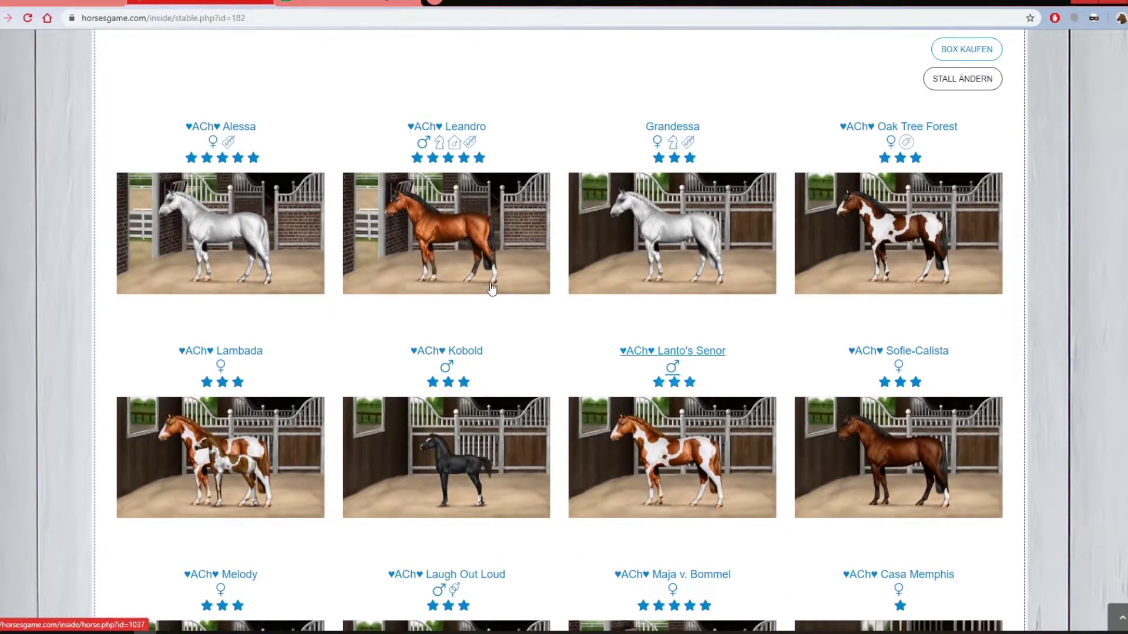
{"action": "scroll", "coordinate": [492, 288], "scroll_direction": "up", "scroll_amount": 2}
{"action": "key", "text": "ctrl+Tab"}
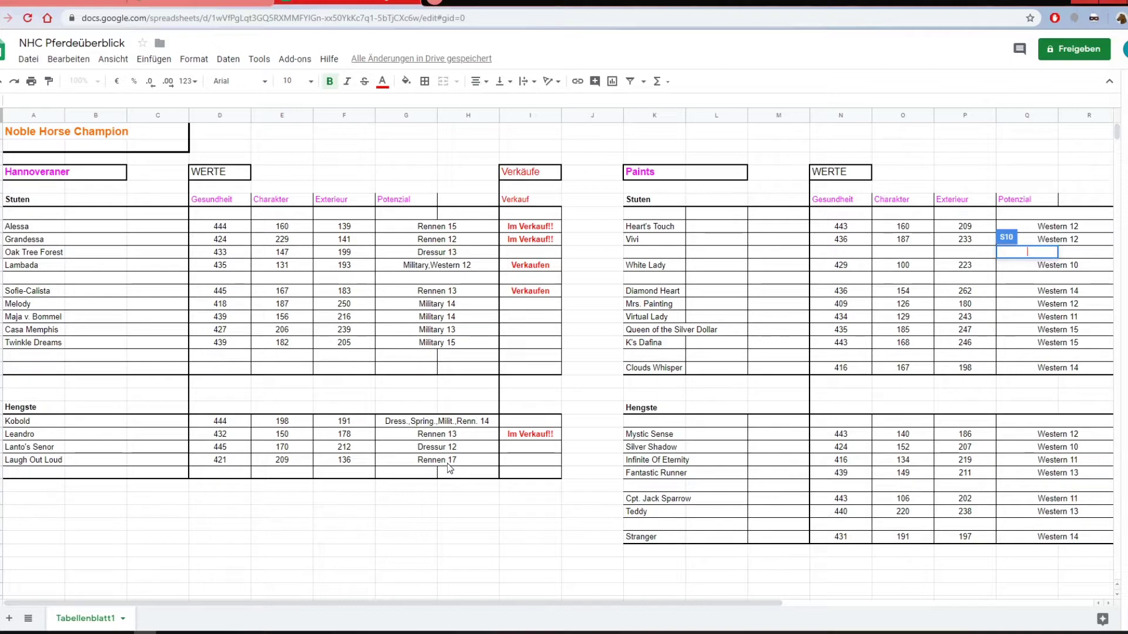
{"action": "left_click_drag", "start_coordinate": [435, 604], "coordinate": [625, 604]}
{"action": "left_click", "coordinate": [299, 568]}
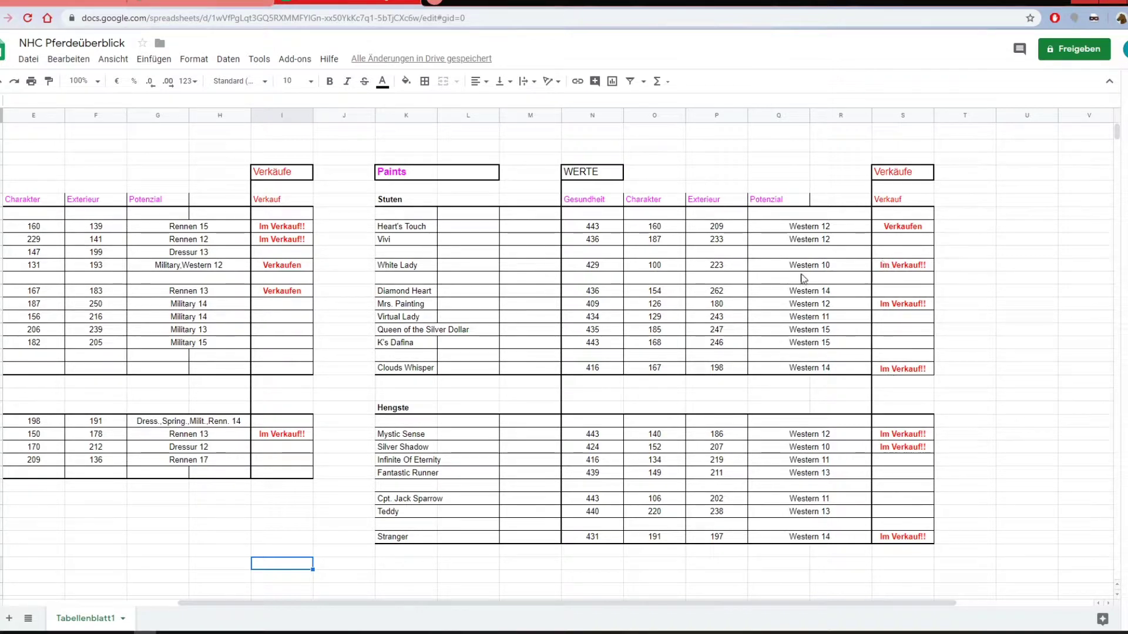
Switch back to the horse game and open the Paints stable.
{"action": "left_click", "coordinate": [176, 3]}
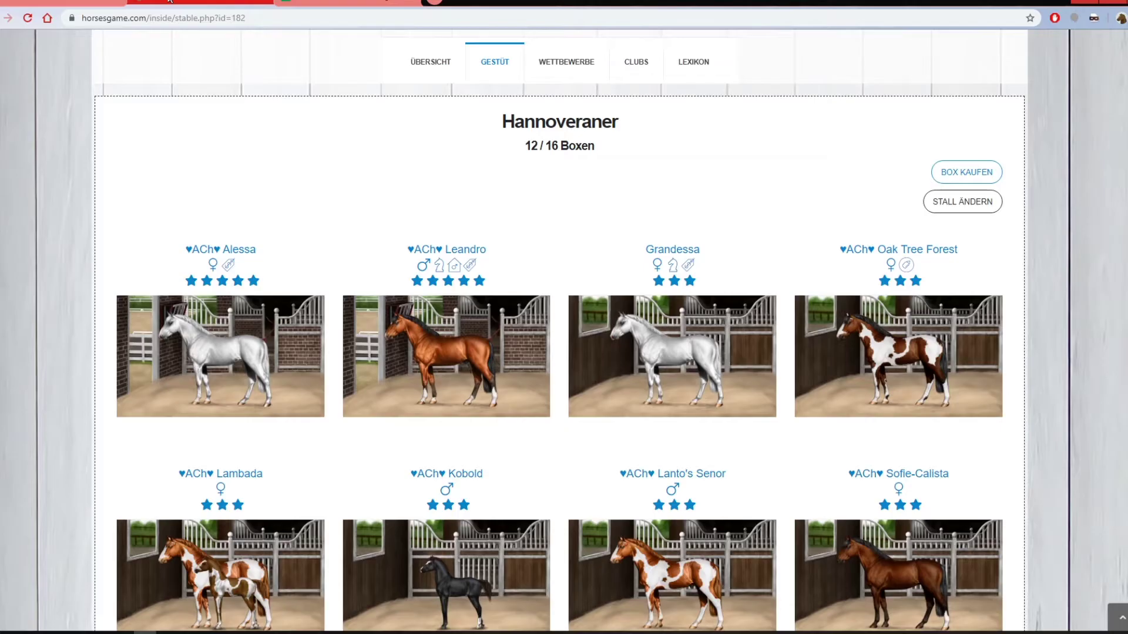
{"action": "mouse_move", "coordinate": [494, 70]}
{"action": "left_click", "coordinate": [423, 173]}
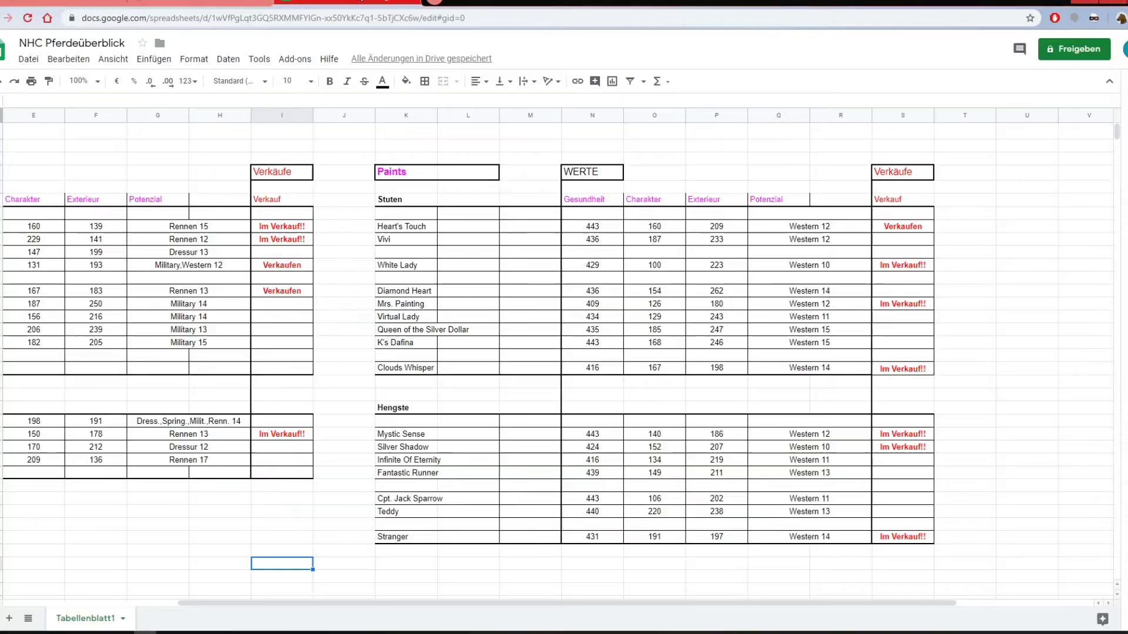
Switch to the horse spreadsheet and compare the values, potentials and sale statuses in the Hannoveraner and Paints tables.
{"action": "left_click", "coordinate": [386, 5]}
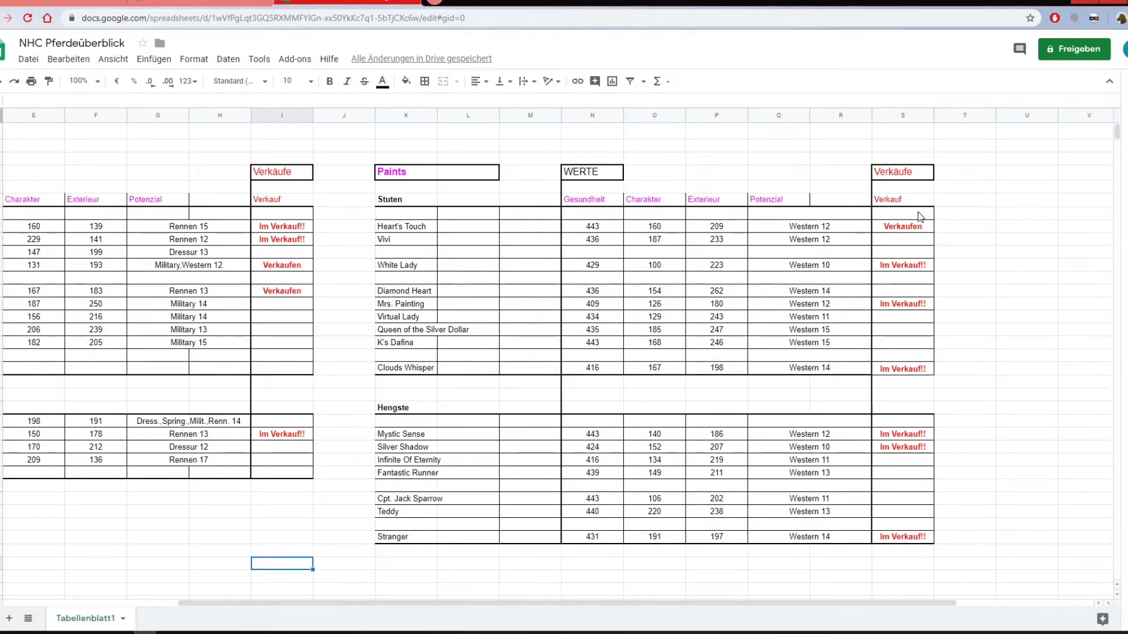
{"action": "scroll", "coordinate": [347, 423], "scroll_direction": "down", "scroll_amount": 3}
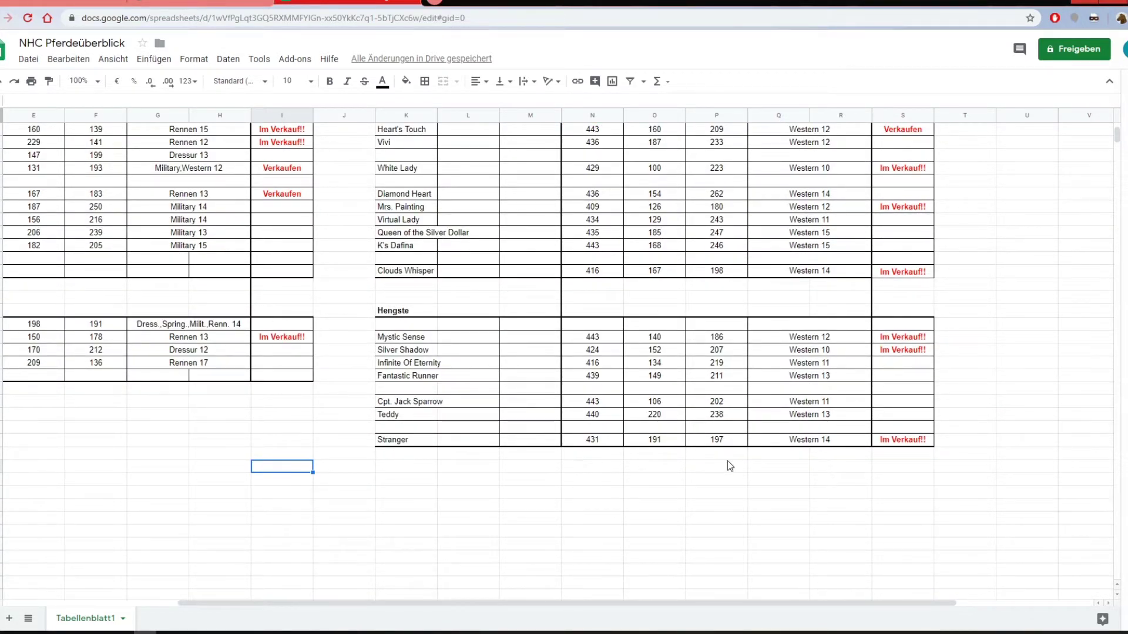
{"action": "scroll", "coordinate": [728, 461], "scroll_direction": "up", "scroll_amount": 2}
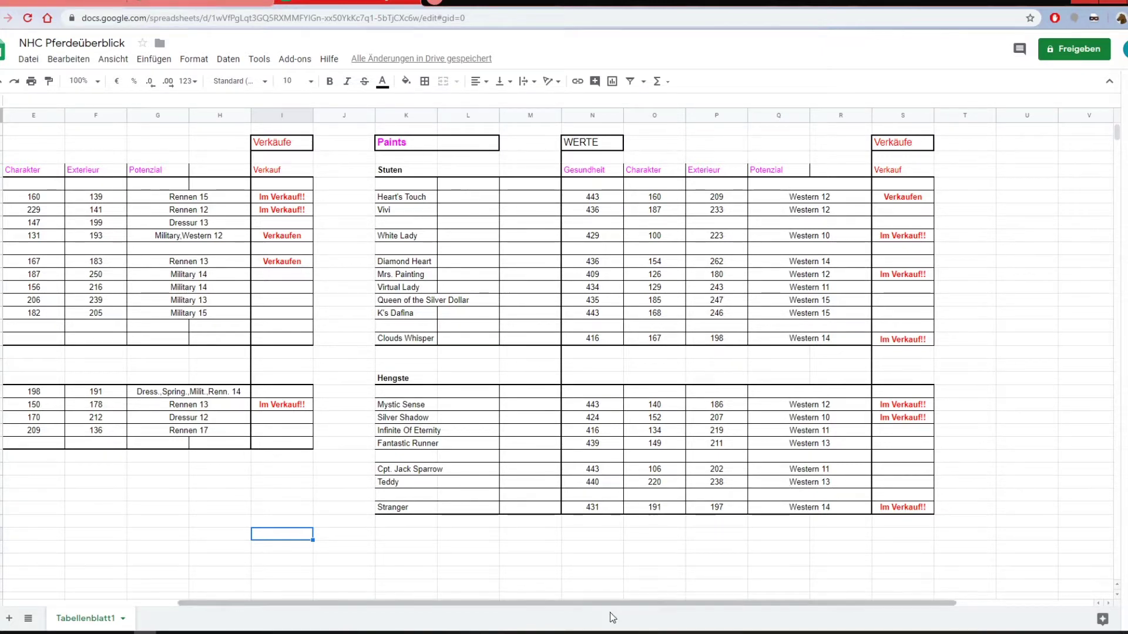
{"action": "left_click", "coordinate": [675, 567]}
{"action": "left_click", "coordinate": [845, 572]}
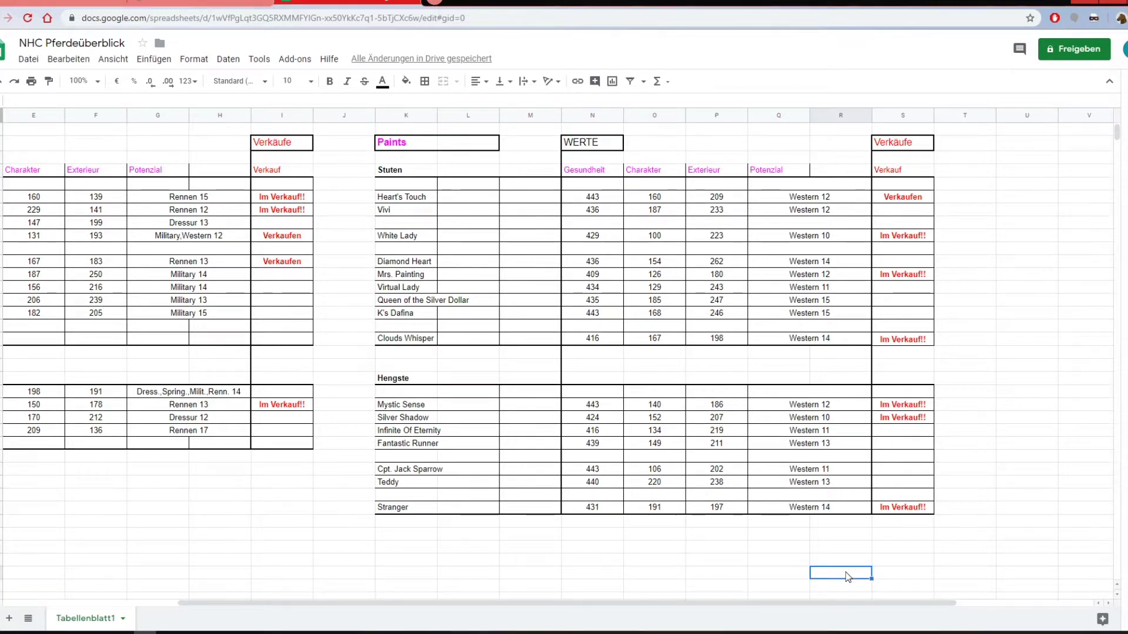
{"action": "left_click", "coordinate": [648, 578]}
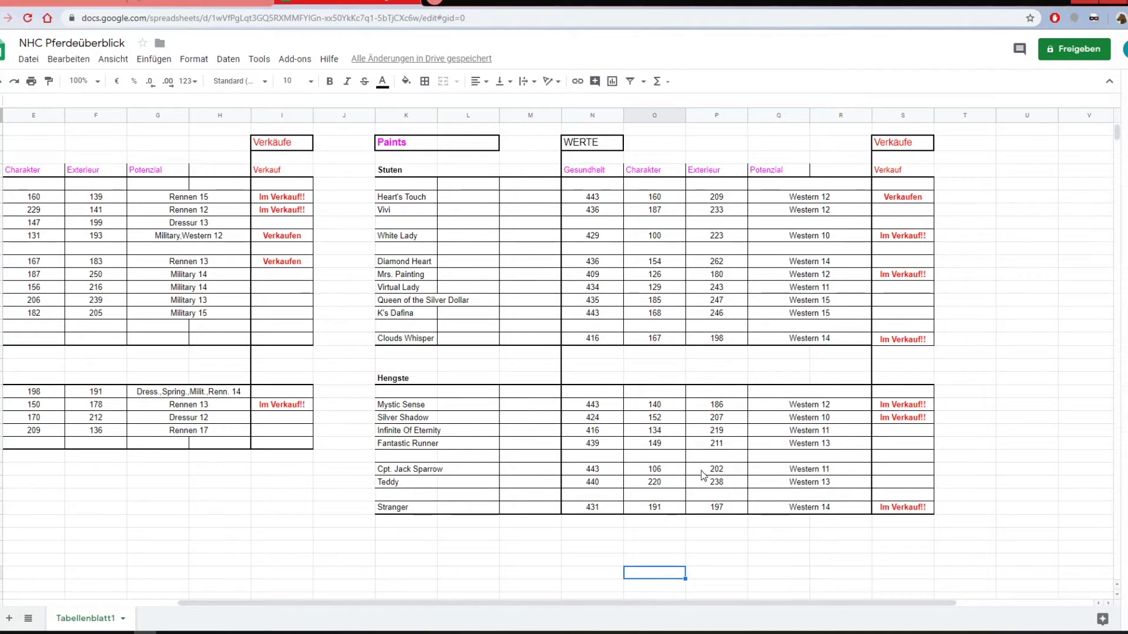
{"action": "left_click", "coordinate": [751, 572]}
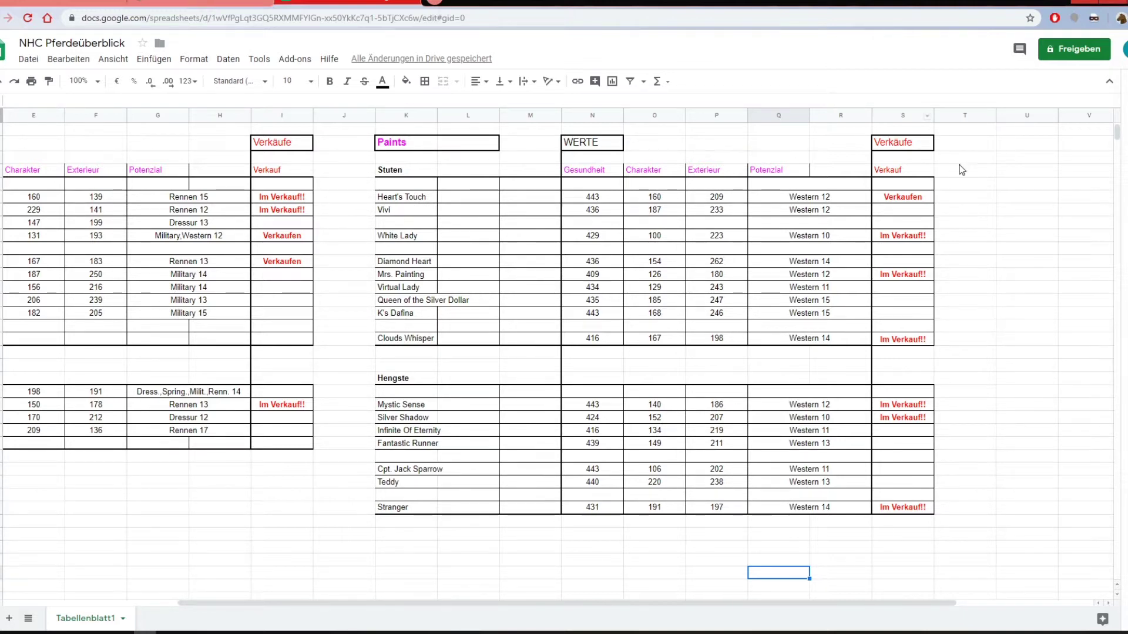
{"action": "left_click_drag", "start_coordinate": [604, 606], "coordinate": [422, 601]}
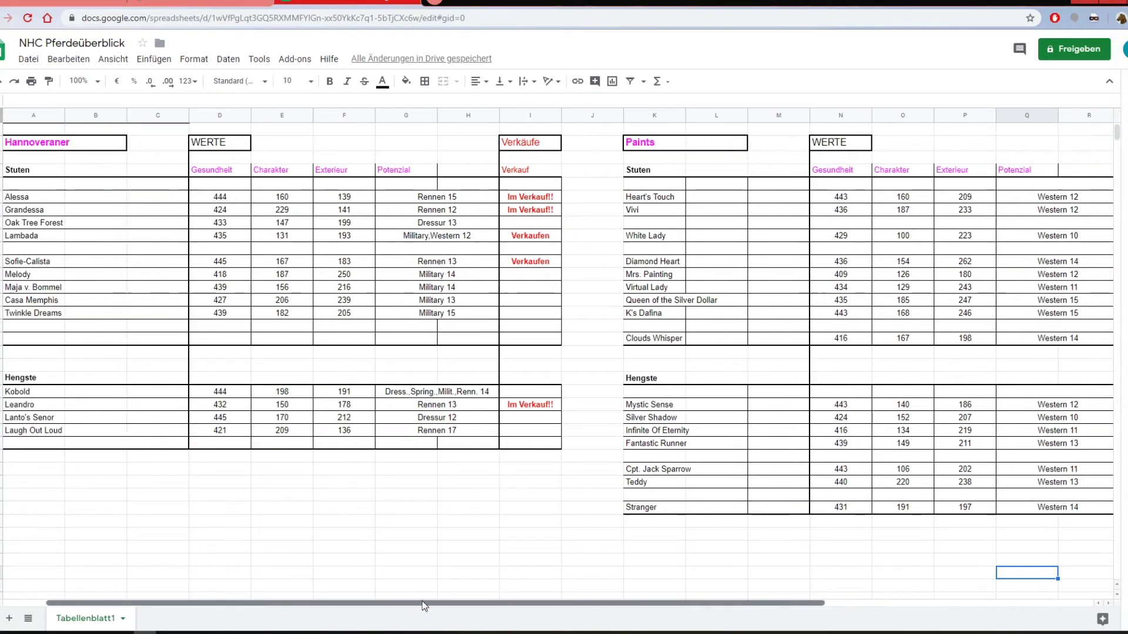
{"action": "left_click_drag", "start_coordinate": [509, 616], "coordinate": [624, 616]}
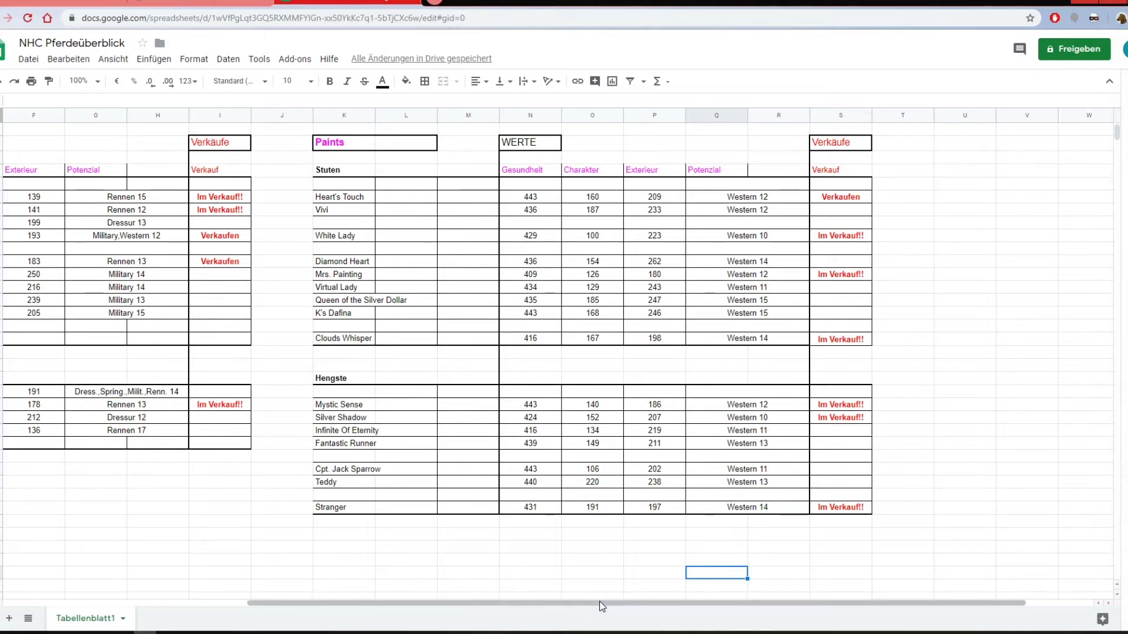
{"action": "left_click_drag", "start_coordinate": [603, 607], "coordinate": [282, 590]}
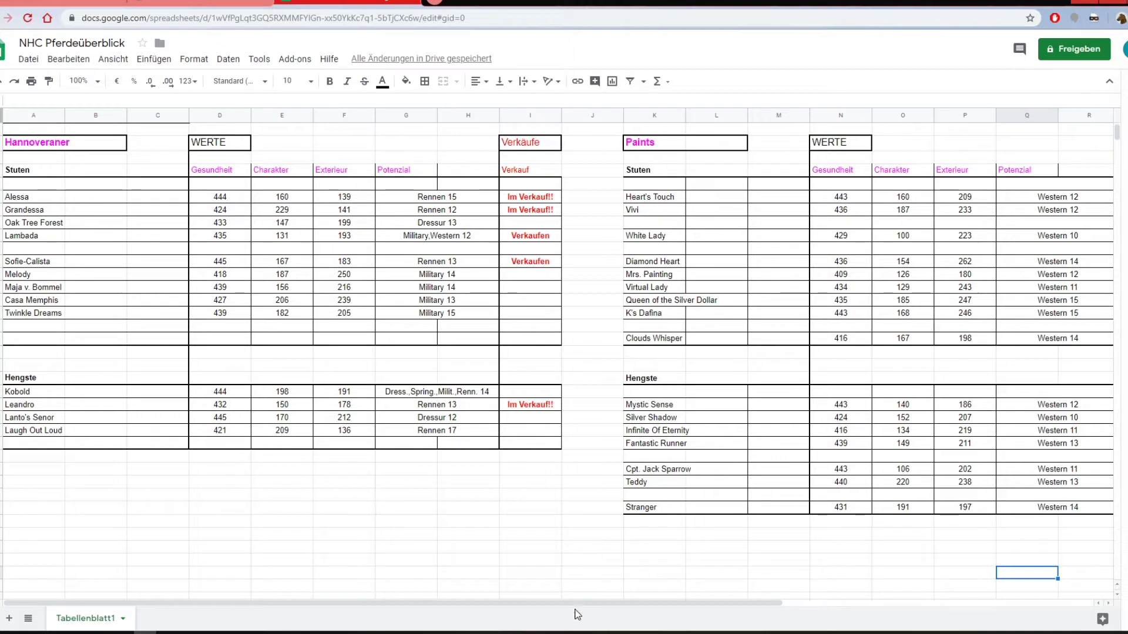
{"action": "left_click_drag", "start_coordinate": [574, 603], "coordinate": [790, 610]}
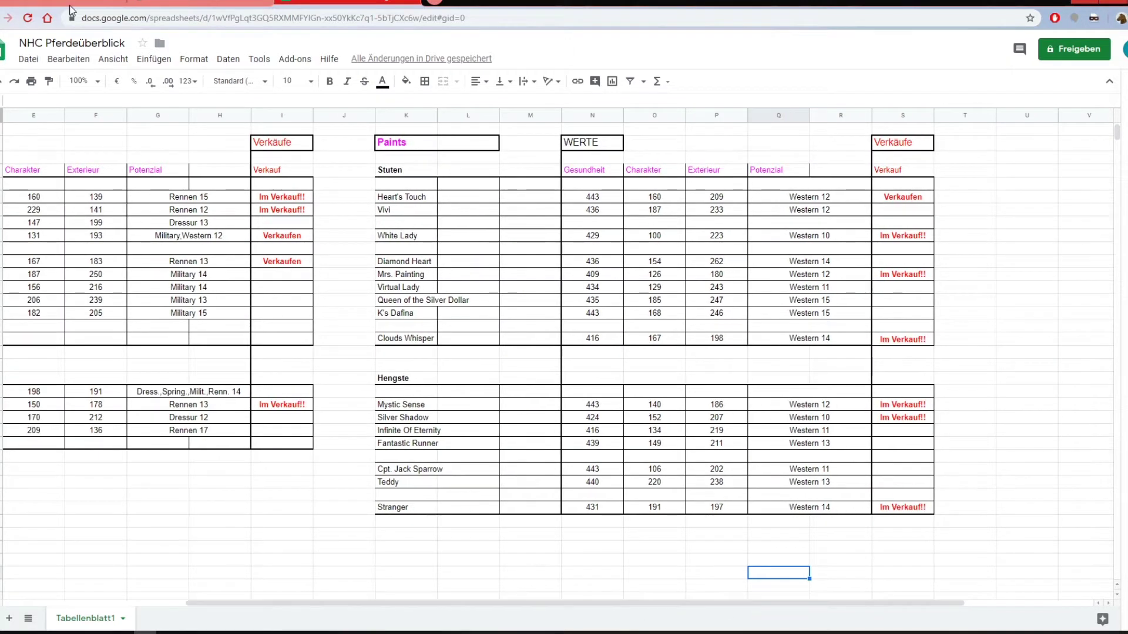
Switch back to the horse game and examine the horses and empty boxes in the Paints stable.
{"action": "left_click", "coordinate": [202, 0]}
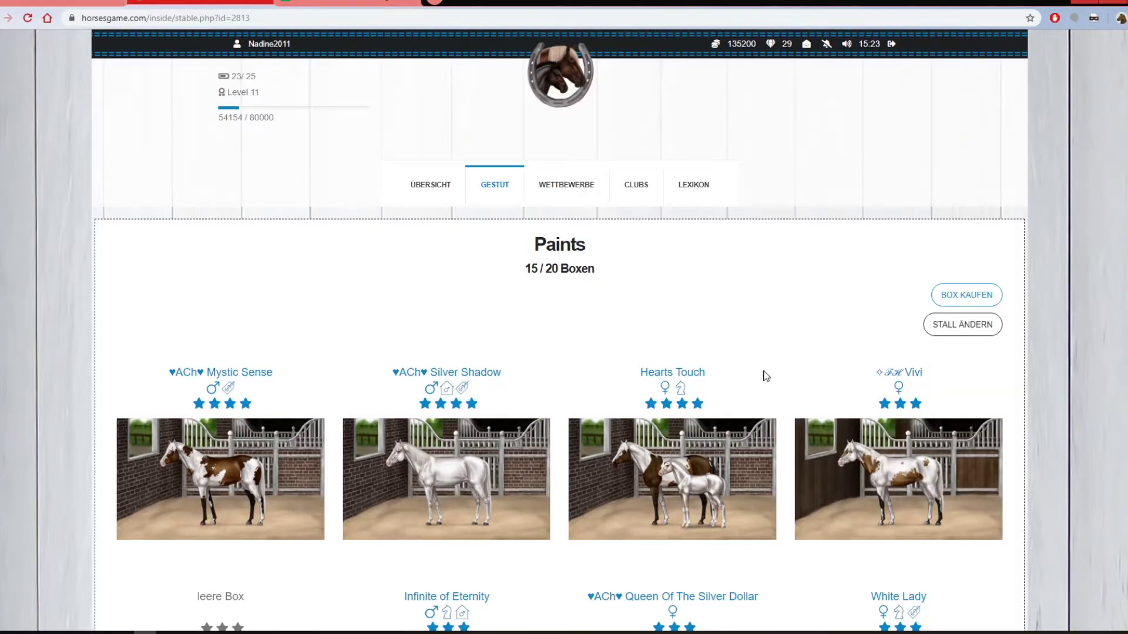
{"action": "scroll", "coordinate": [766, 376], "scroll_direction": "down", "scroll_amount": 3}
{"action": "scroll", "coordinate": [764, 376], "scroll_direction": "down", "scroll_amount": 14}
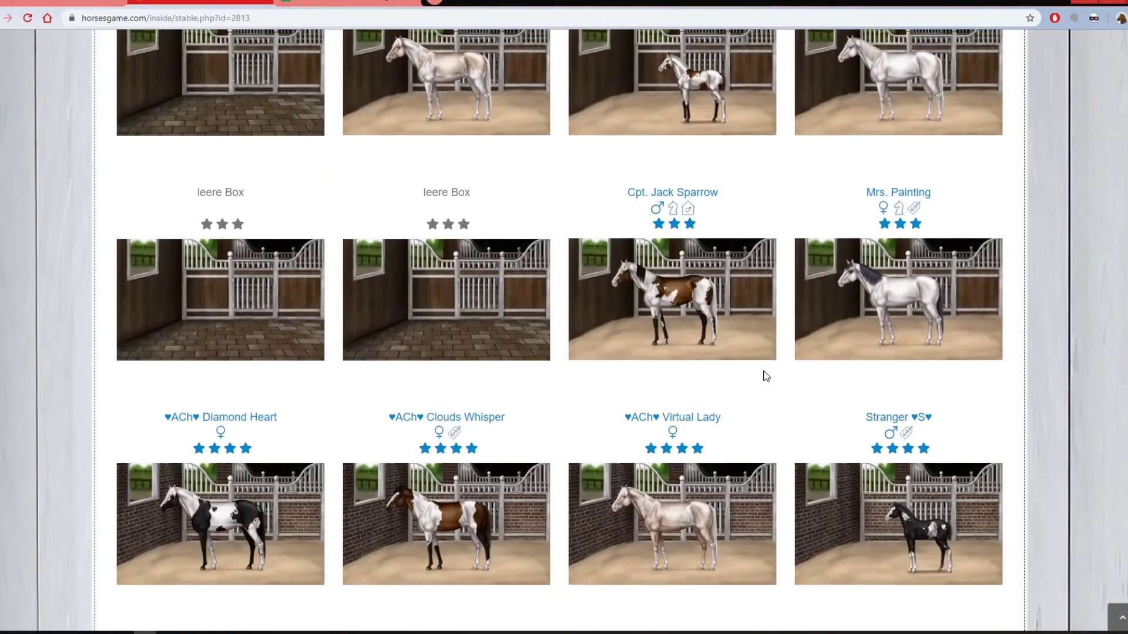
{"action": "scroll", "coordinate": [751, 360], "scroll_direction": "up", "scroll_amount": 5}
{"action": "scroll", "coordinate": [750, 361], "scroll_direction": "up", "scroll_amount": 15}
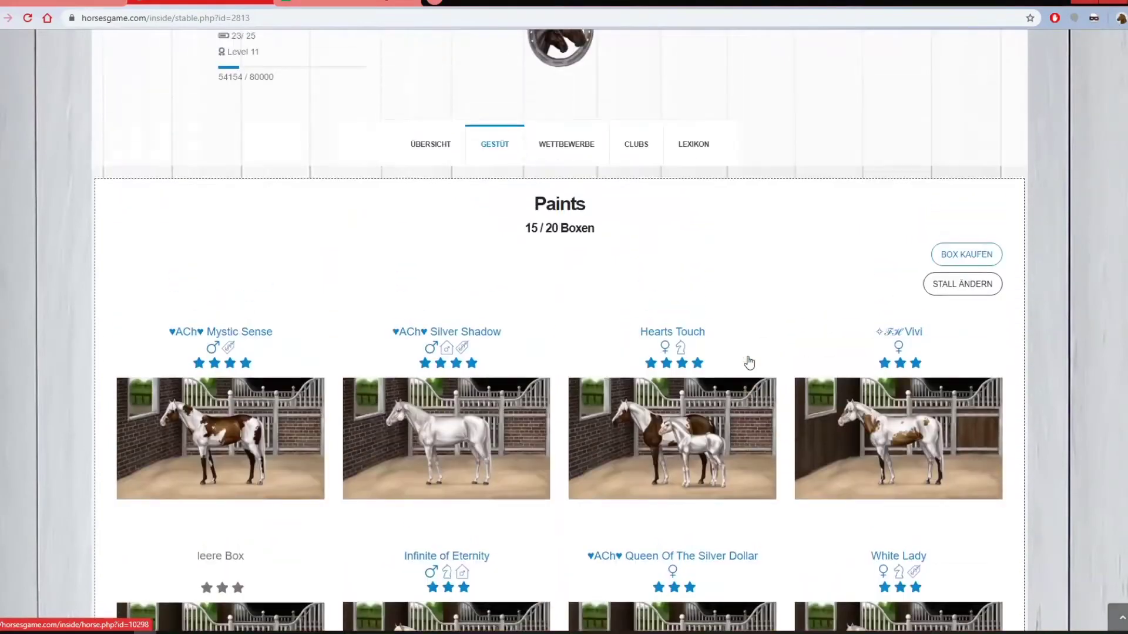
Open the Hannoveraner stable and look through all of its boxes.
{"action": "mouse_move", "coordinate": [522, 189]}
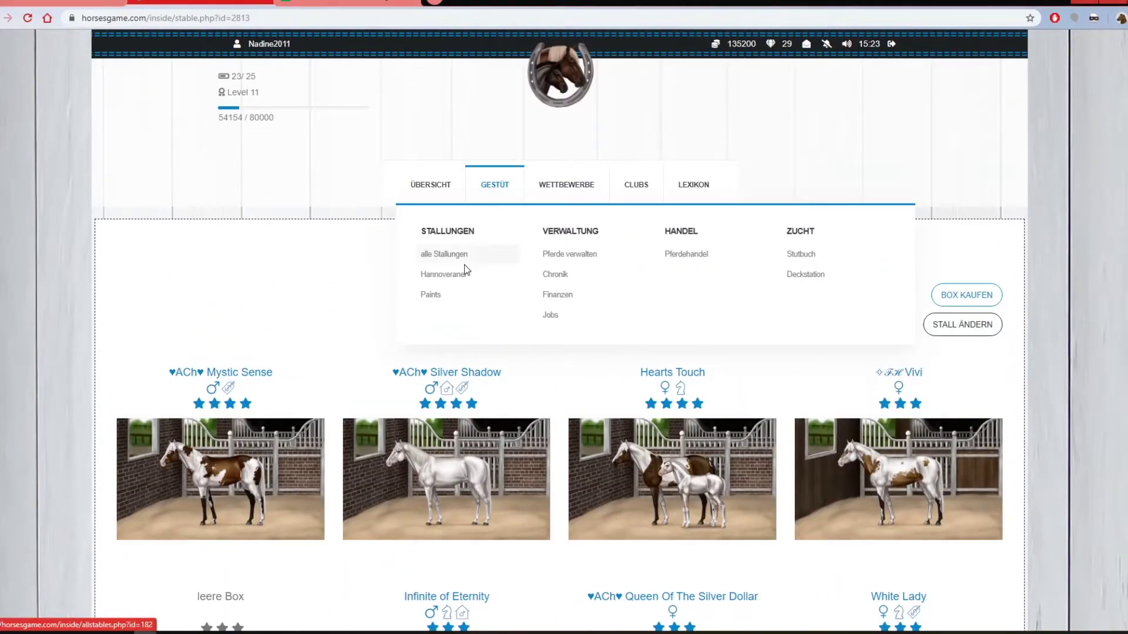
{"action": "left_click", "coordinate": [436, 274]}
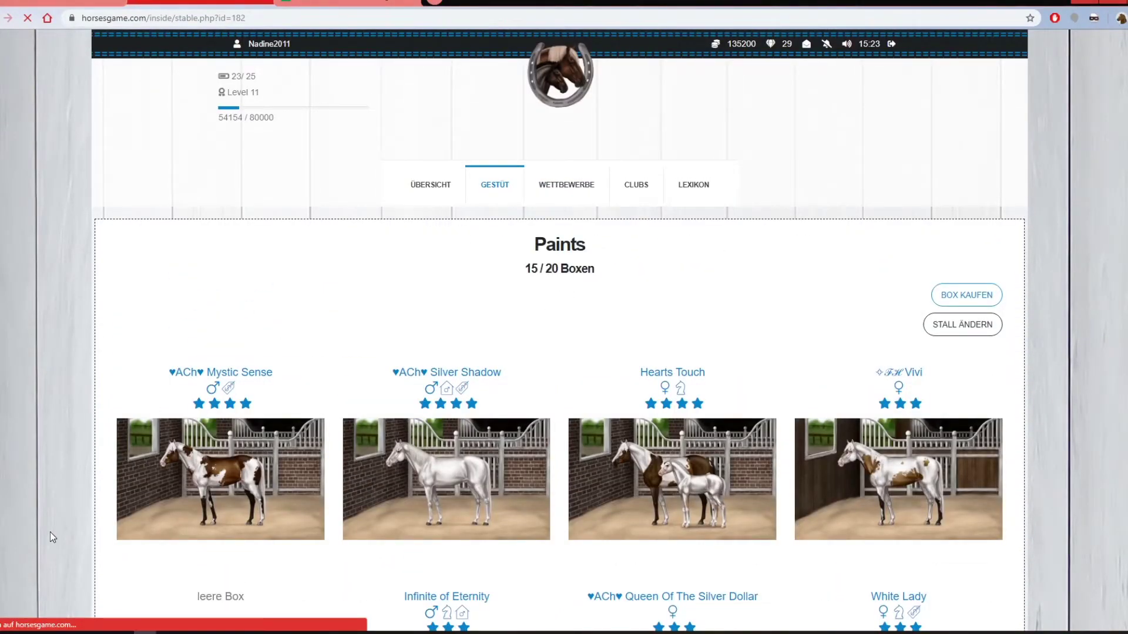
{"action": "scroll", "coordinate": [51, 532], "scroll_direction": "down", "scroll_amount": 5}
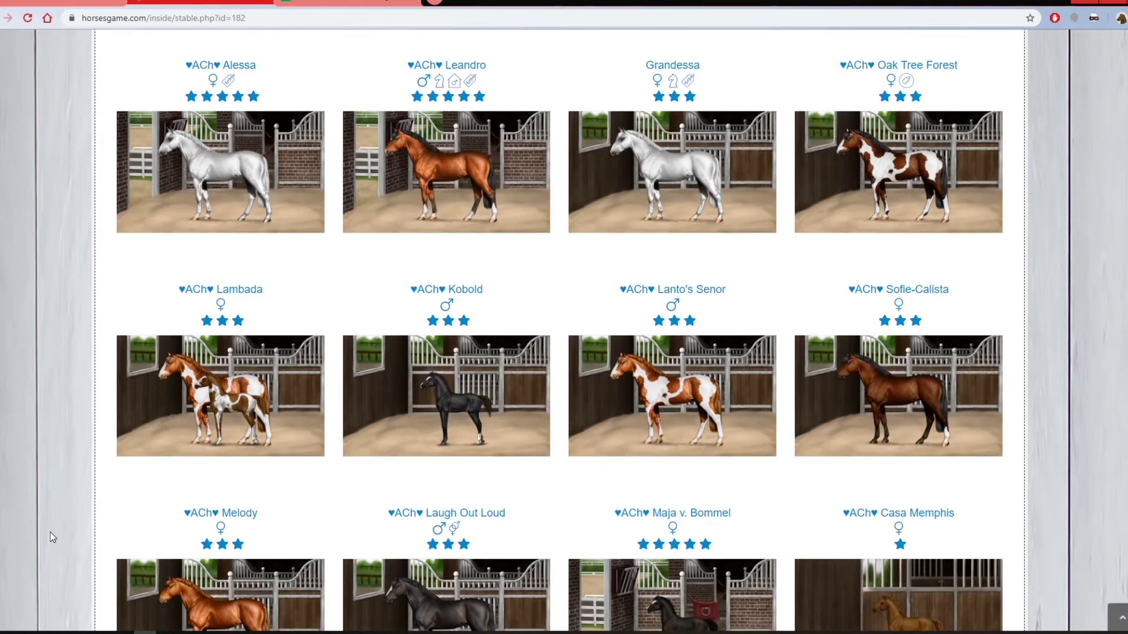
{"action": "scroll", "coordinate": [50, 533], "scroll_direction": "down", "scroll_amount": 6}
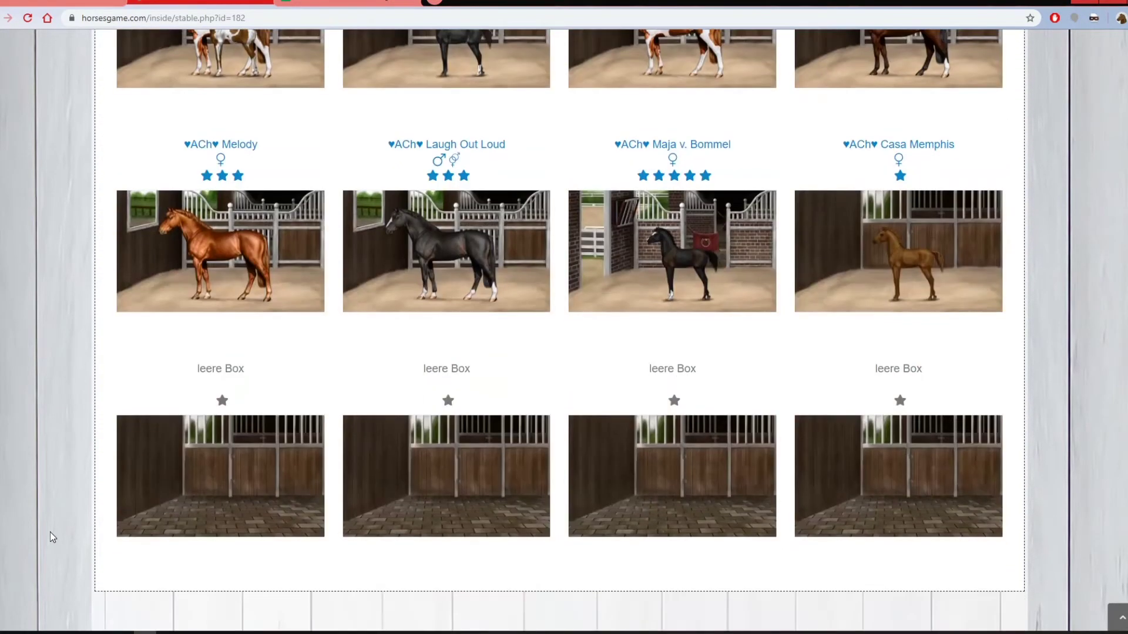
{"action": "scroll", "coordinate": [51, 532], "scroll_direction": "up", "scroll_amount": 6}
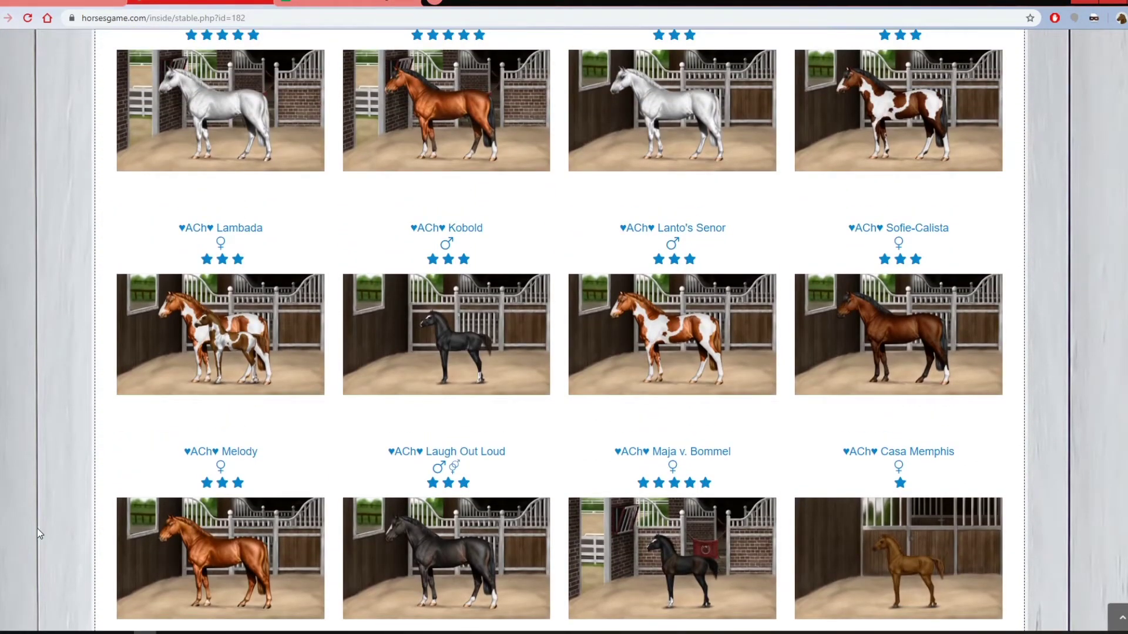
{"action": "scroll", "coordinate": [23, 524], "scroll_direction": "up", "scroll_amount": 2}
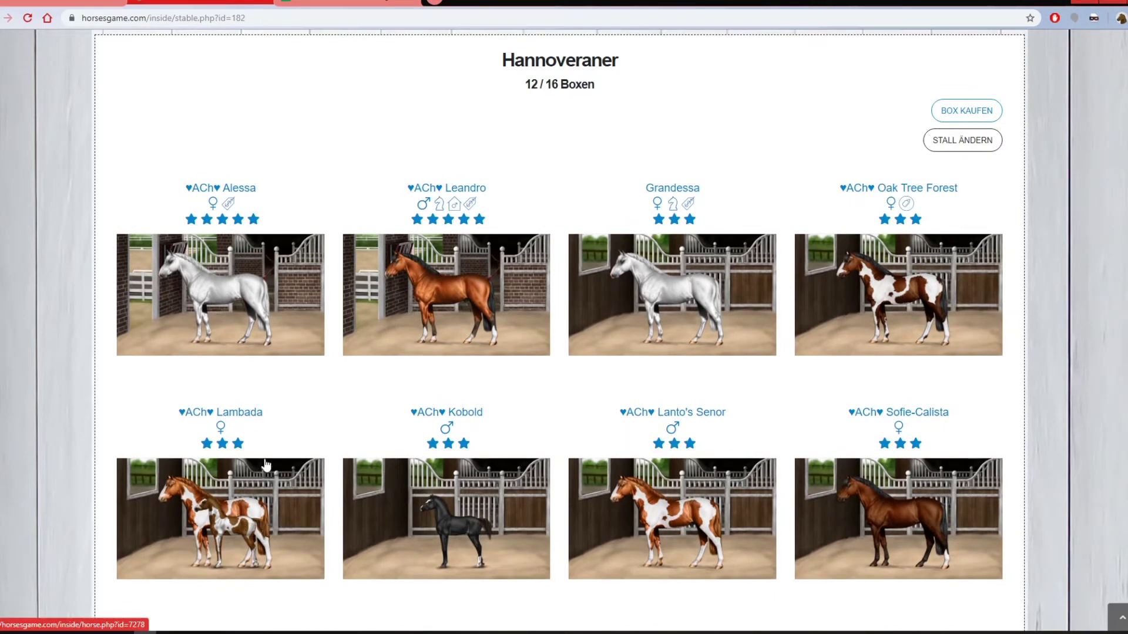
Open the mare Lambada and view the Fakten of her foal Twinkle Dreams.
{"action": "left_click", "coordinate": [237, 414]}
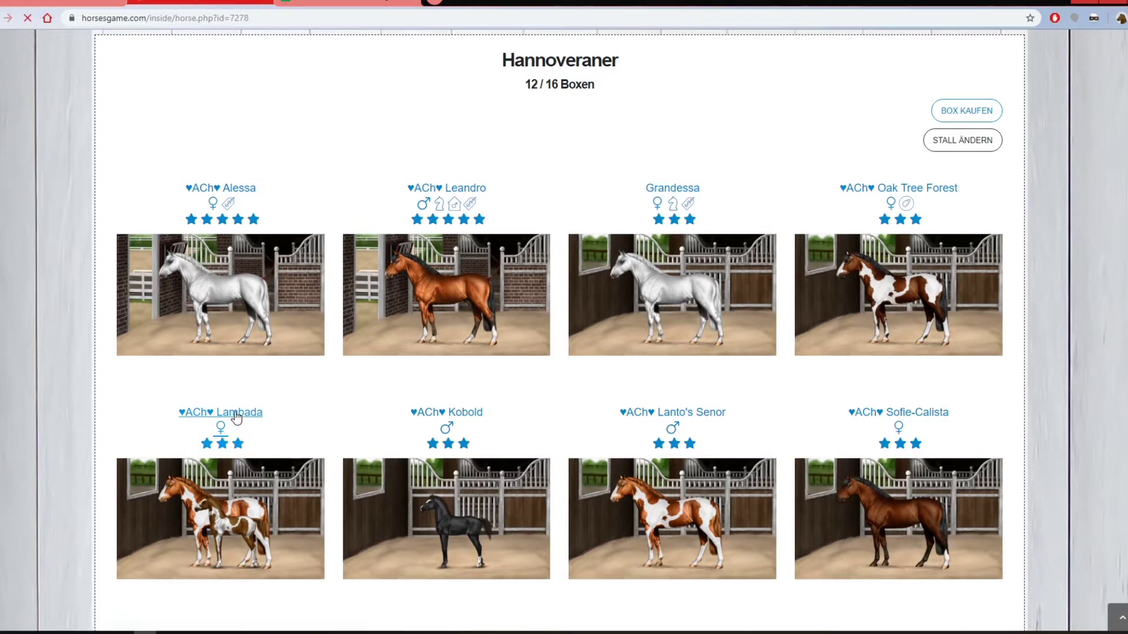
{"action": "scroll", "coordinate": [87, 529], "scroll_direction": "down", "scroll_amount": 10}
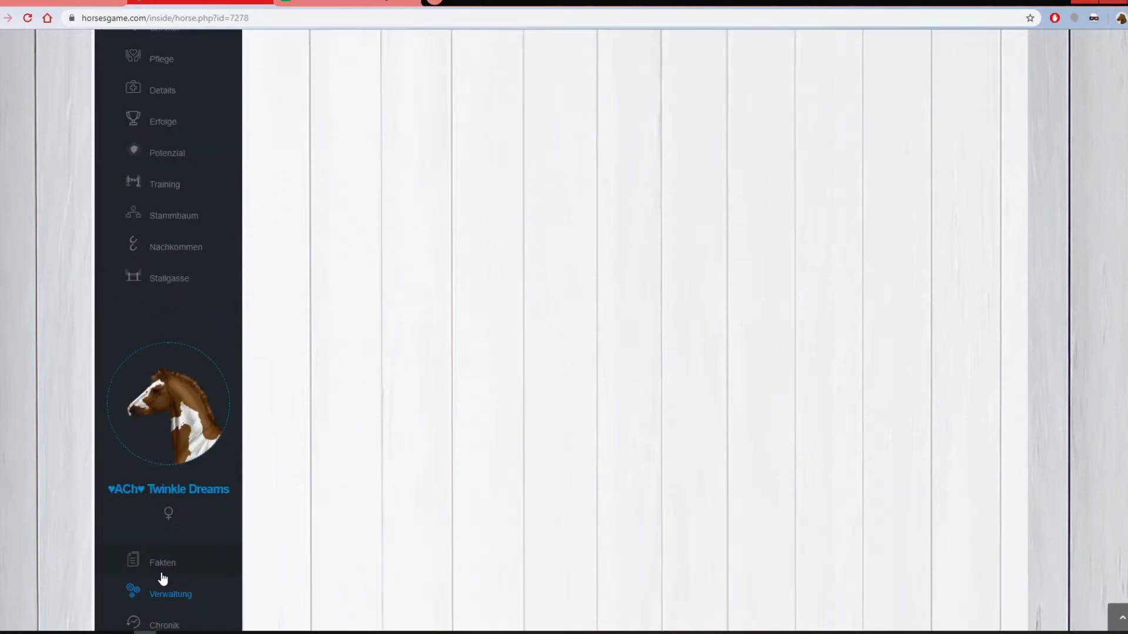
{"action": "left_click", "coordinate": [159, 565]}
{"action": "scroll", "coordinate": [553, 538], "scroll_direction": "up", "scroll_amount": 3}
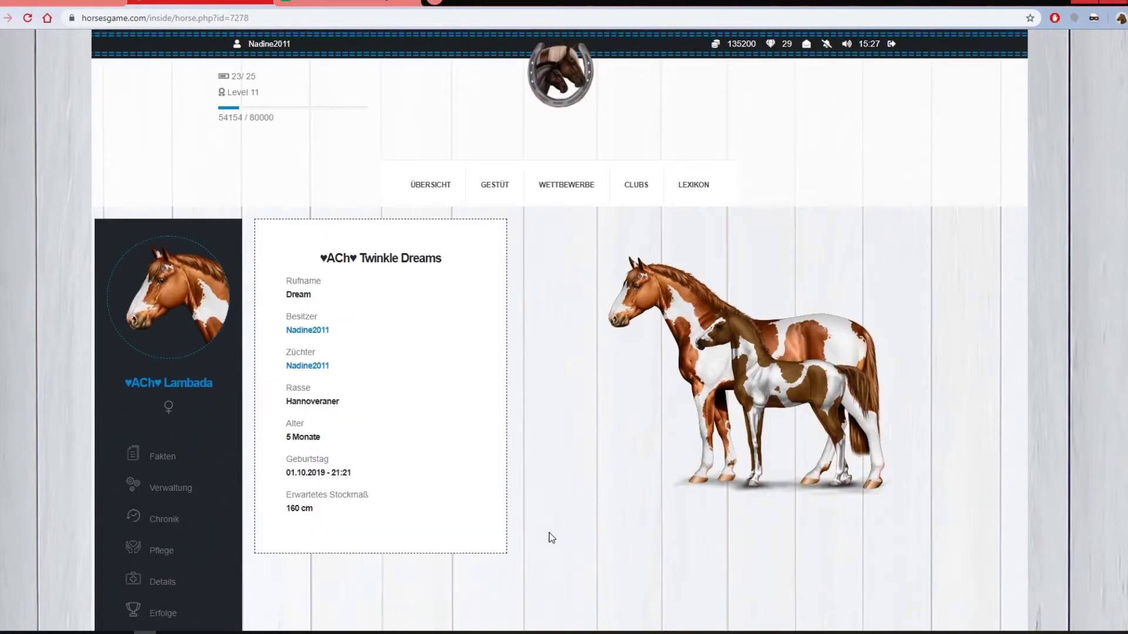
Show the Stammbaum of the foal Twinkle Dreams.
{"action": "scroll", "coordinate": [552, 538], "scroll_direction": "down", "scroll_amount": 4}
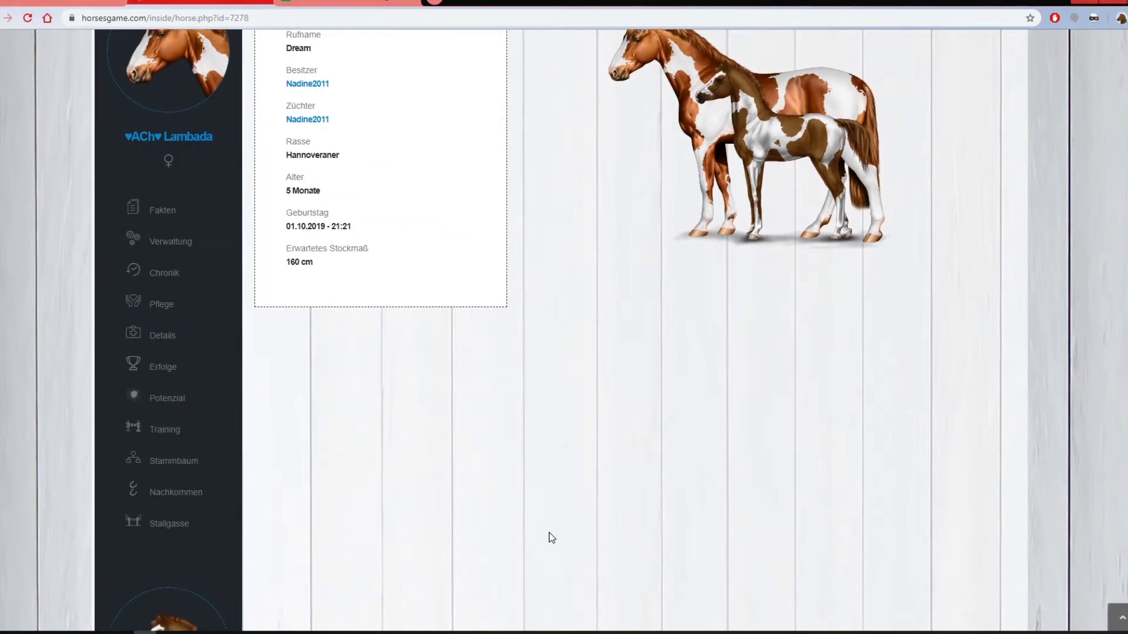
{"action": "scroll", "coordinate": [552, 538], "scroll_direction": "down", "scroll_amount": 8}
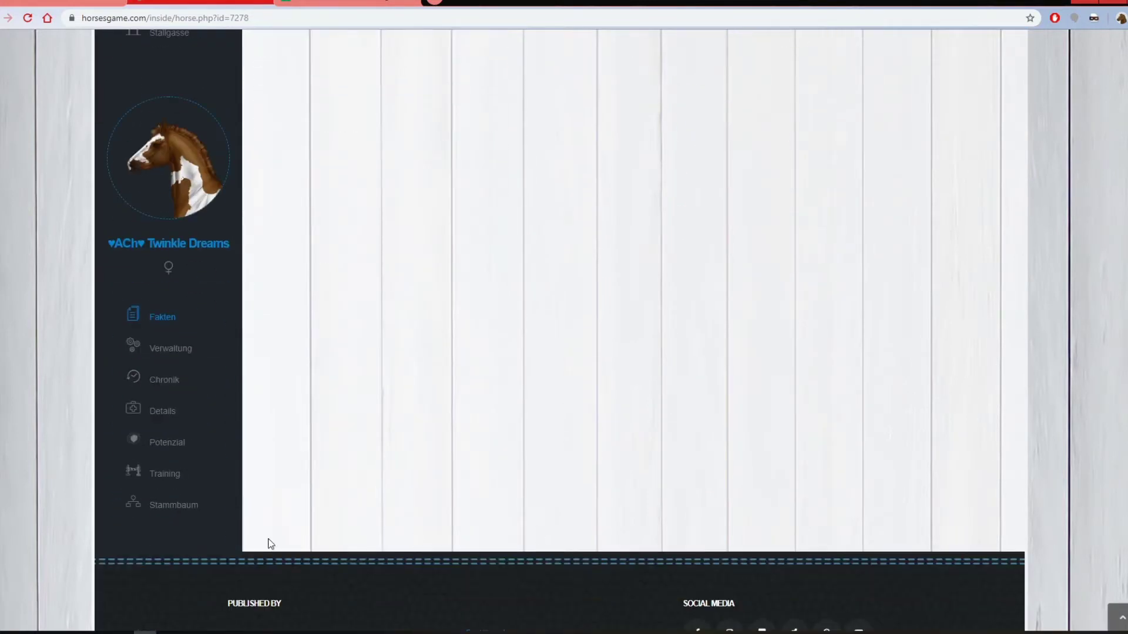
{"action": "left_click", "coordinate": [165, 509]}
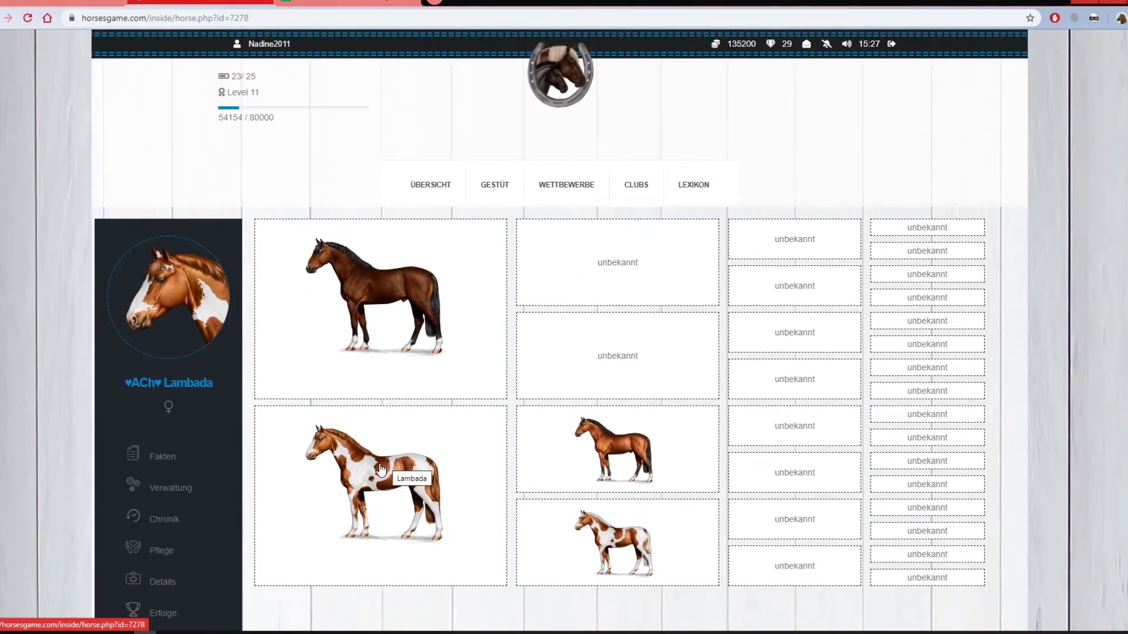
Open the foal's sire Dreamcatcher from the pedigree and view his Gesundheit, Charakter and Exterieur details.
{"action": "left_click", "coordinate": [381, 287]}
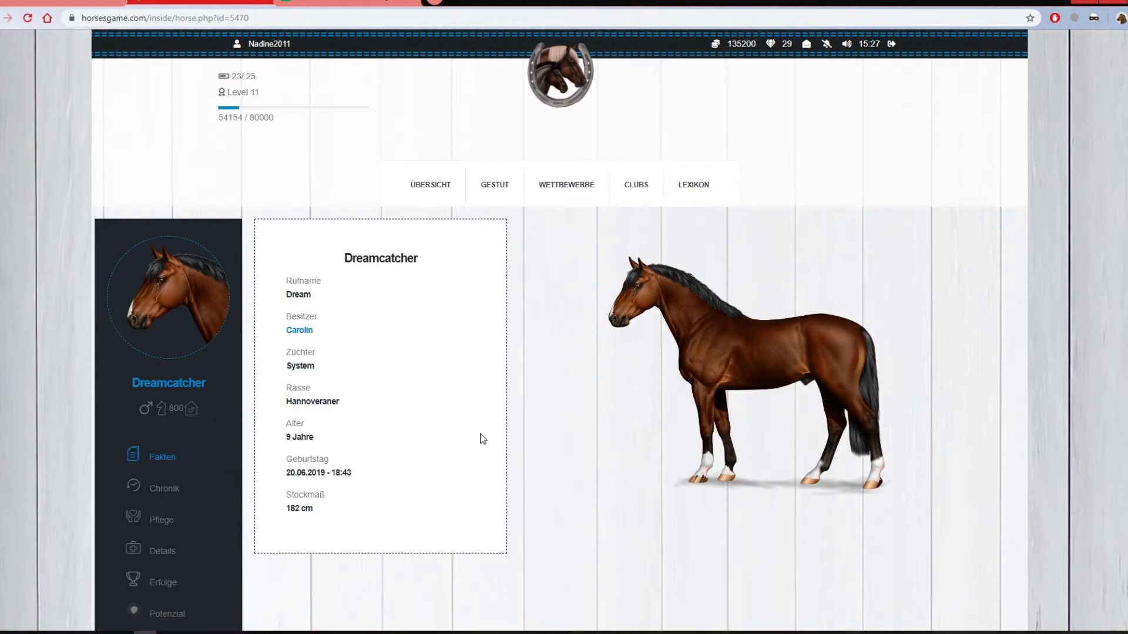
{"action": "scroll", "coordinate": [529, 441], "scroll_direction": "down", "scroll_amount": 4}
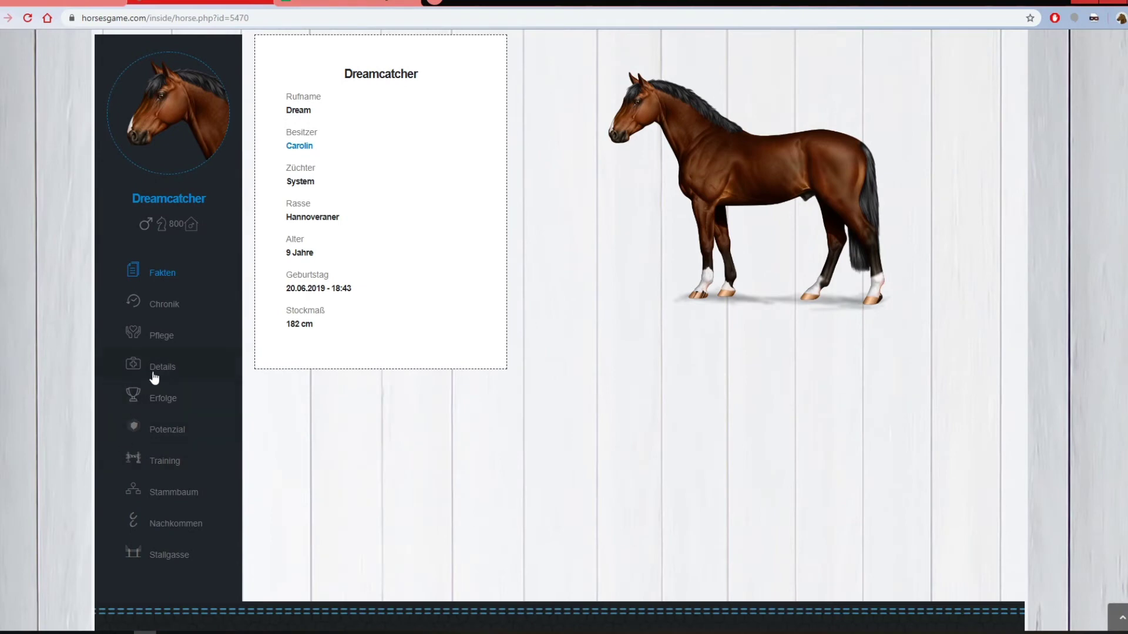
{"action": "left_click", "coordinate": [152, 369]}
{"action": "scroll", "coordinate": [571, 456], "scroll_direction": "up", "scroll_amount": 1}
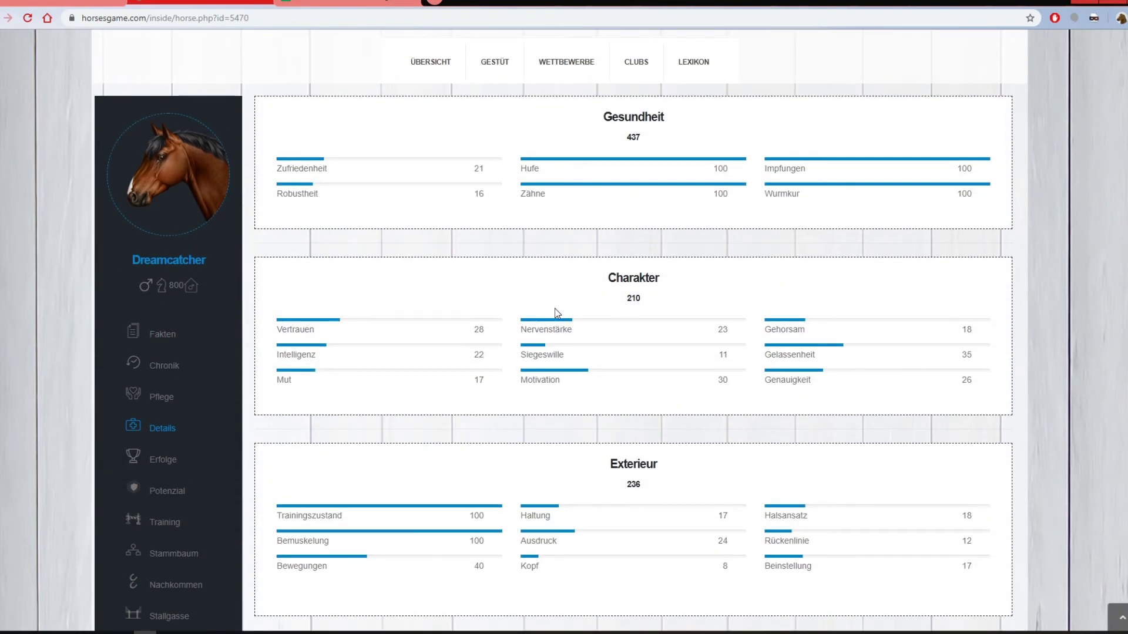